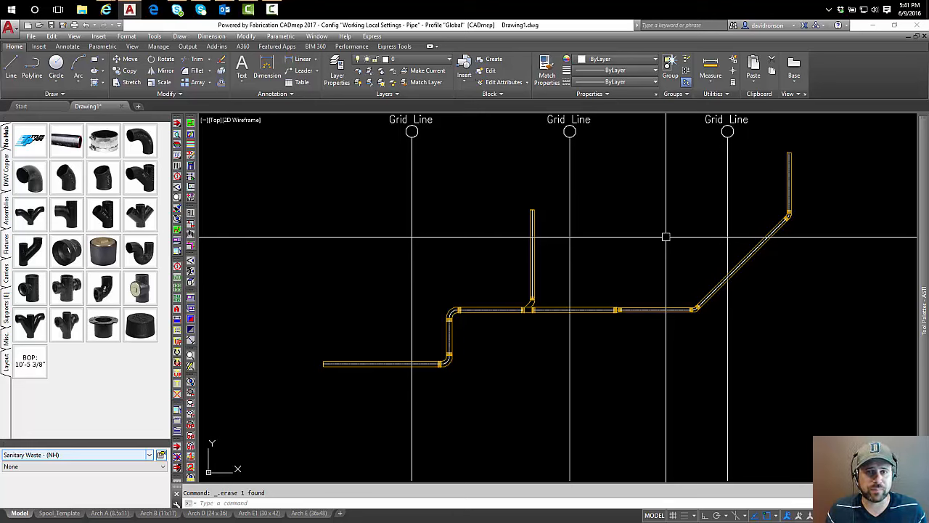
{"action": "scroll", "coordinate": [327, 374], "scroll_direction": "up", "scroll_amount": 4}
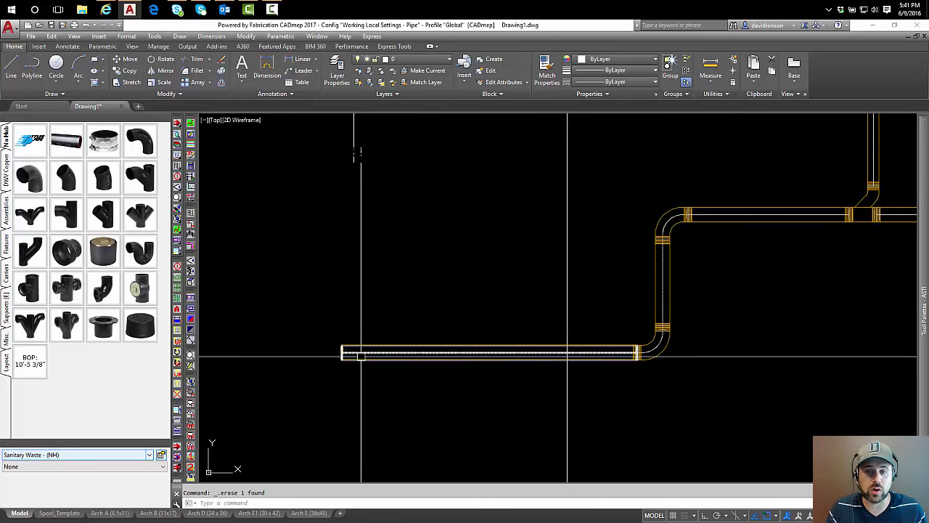
{"action": "scroll", "coordinate": [626, 356], "scroll_direction": "up", "scroll_amount": 2}
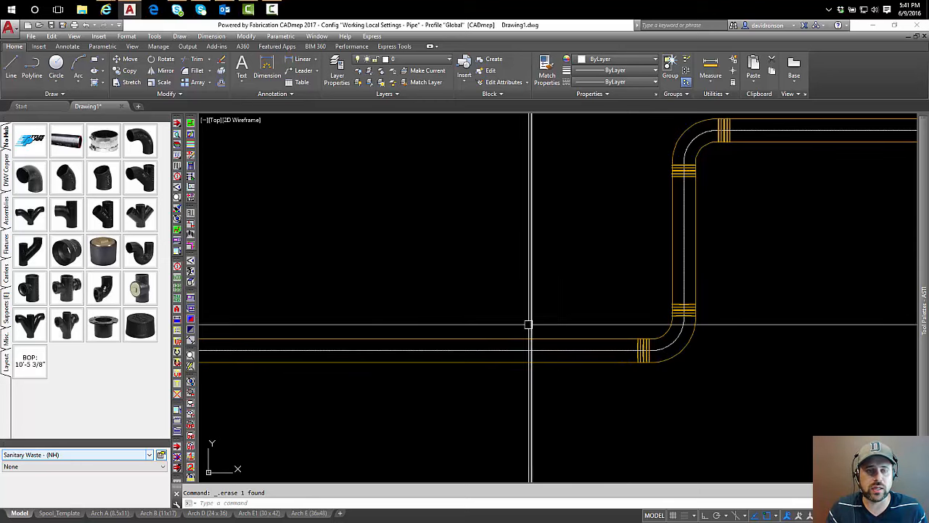
{"action": "scroll", "coordinate": [676, 368], "scroll_direction": "down", "scroll_amount": 2}
{"action": "middle_click_drag", "start_coordinate": [676, 368], "coordinate": [409, 365]}
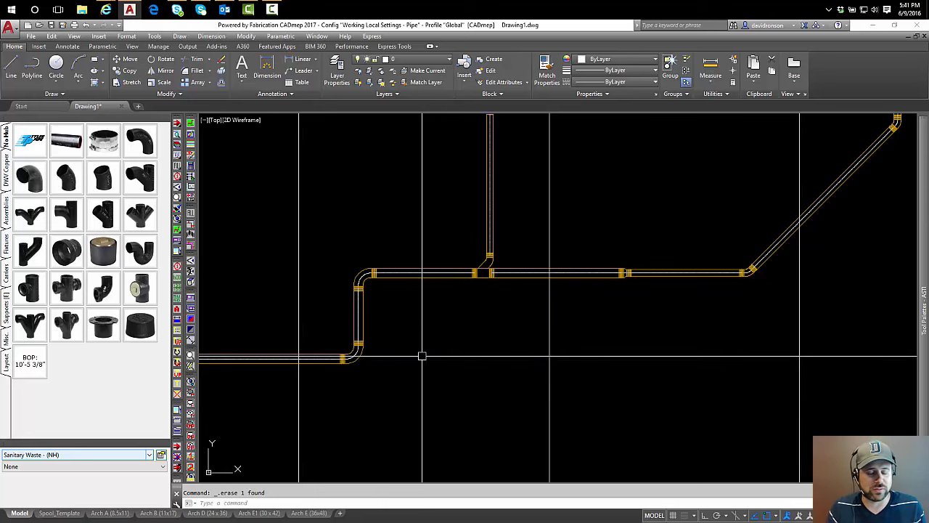
Step: Open the DWV No Hub Elevation Marker item for editing and review the sizes in its product list
{"action": "right_click", "coordinate": [33, 365]}
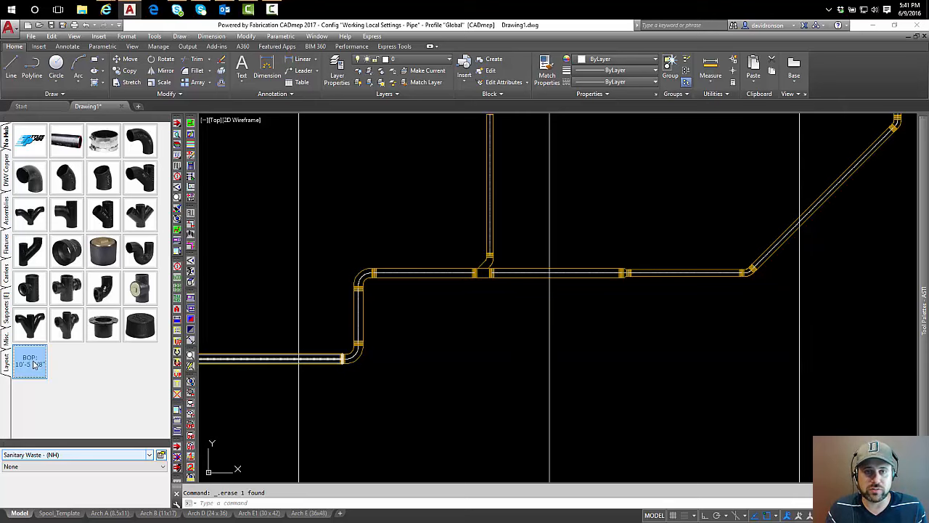
{"action": "mouse_move", "coordinate": [62, 382]}
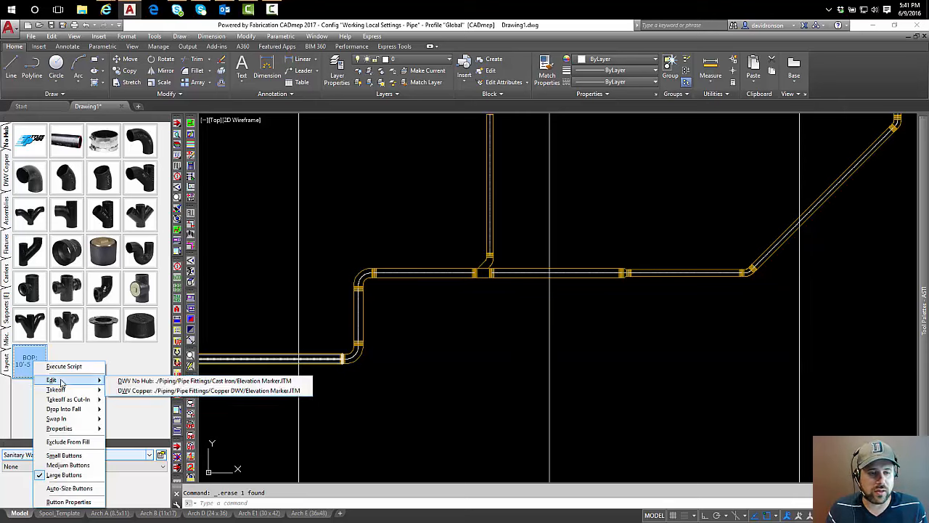
{"action": "left_click", "coordinate": [120, 380]}
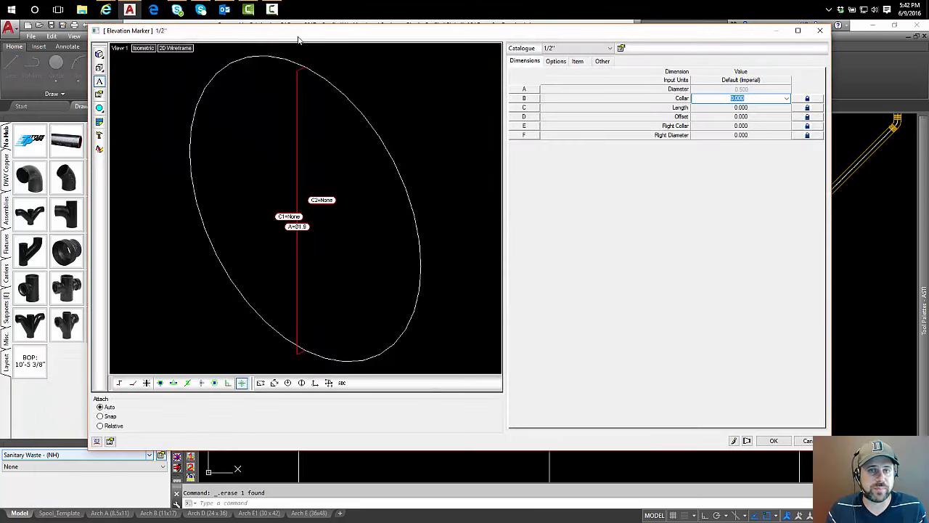
{"action": "left_click_drag", "start_coordinate": [298, 40], "coordinate": [330, 61]}
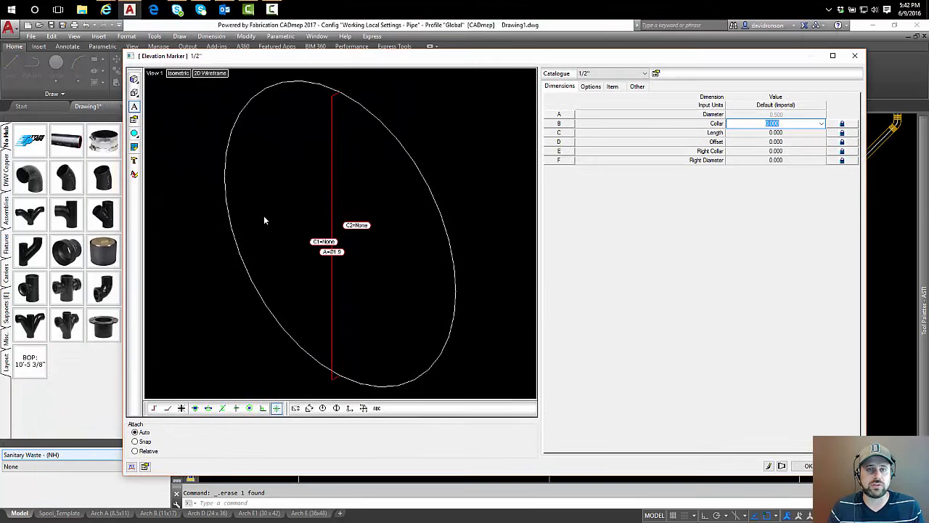
{"action": "left_click", "coordinate": [656, 74]}
{"action": "left_click_drag", "start_coordinate": [242, 357], "coordinate": [243, 427]}
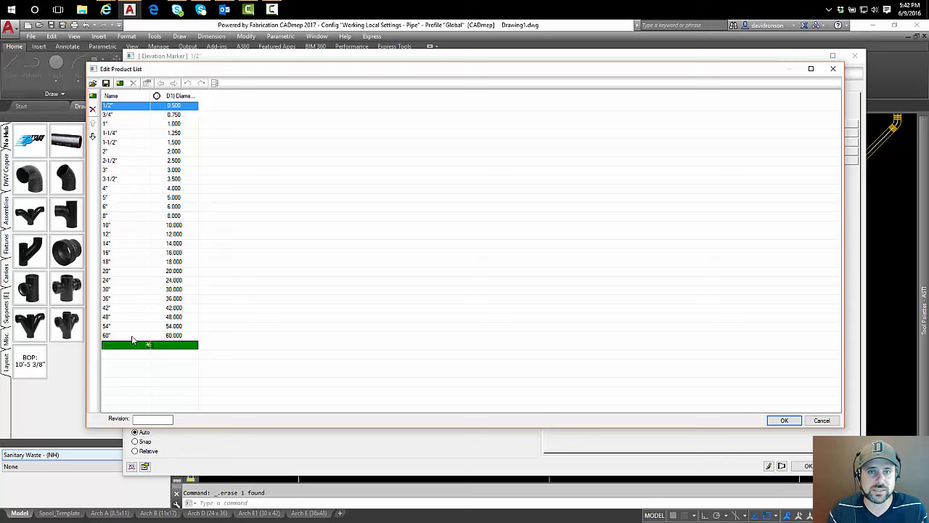
{"action": "left_click", "coordinate": [822, 422]}
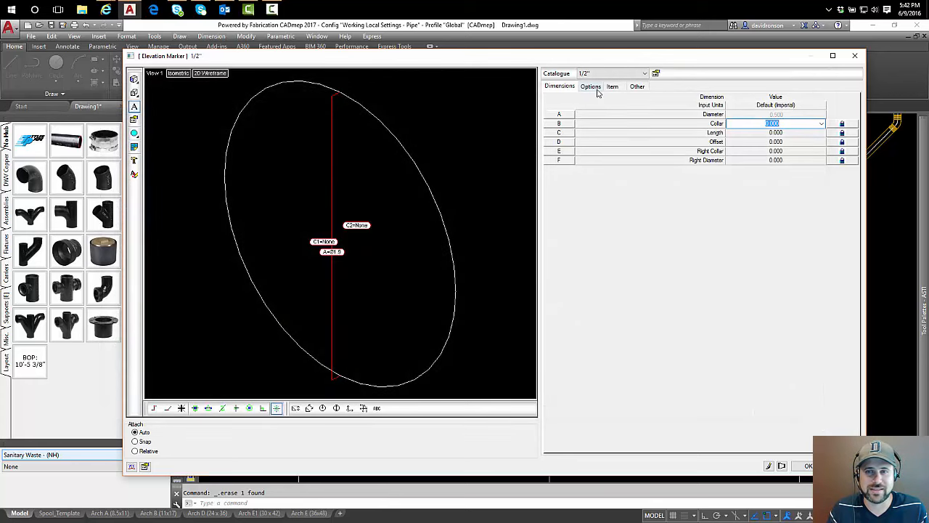
Step: Review the Elevation Marker's options, item properties including service type, and connectors, and close the item without changes
{"action": "left_click", "coordinate": [593, 87]}
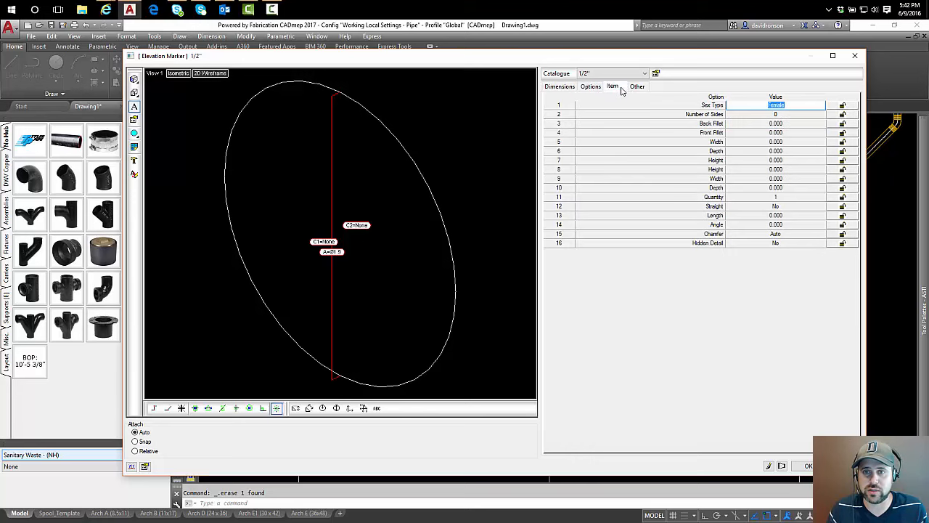
{"action": "left_click", "coordinate": [621, 89]}
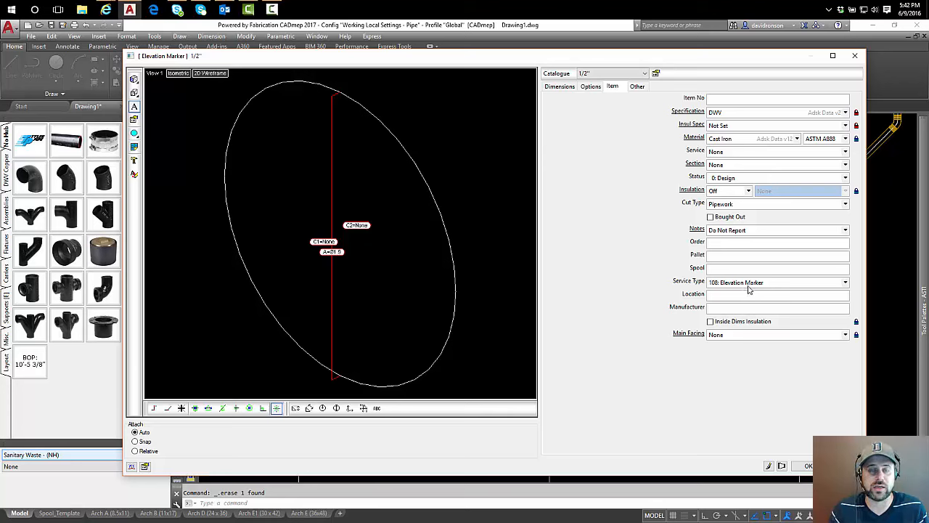
{"action": "left_click", "coordinate": [637, 87]}
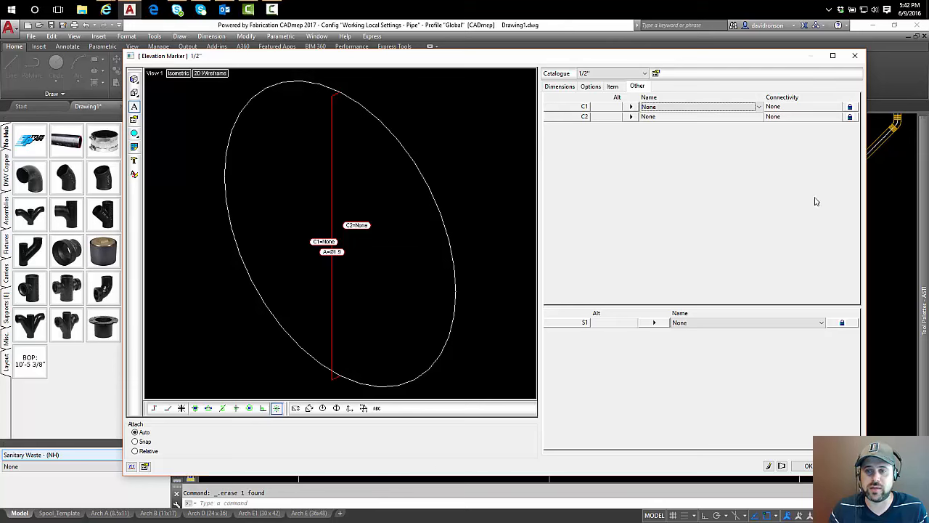
{"action": "left_click", "coordinate": [841, 466]}
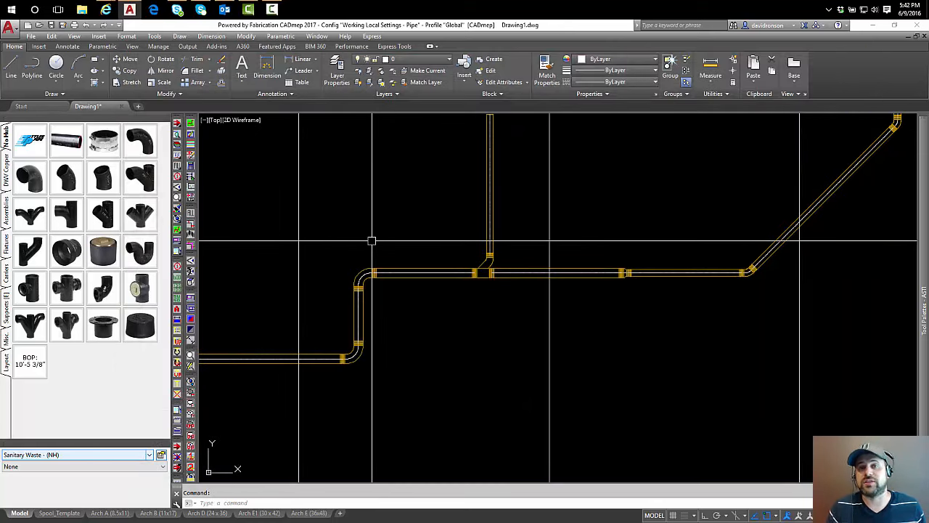
Step: Cut the DWV No Hub Elevation Marker into the lower horizontal pipe where the grid line crosses it, using the Nearest snap
{"action": "right_click", "coordinate": [37, 372]}
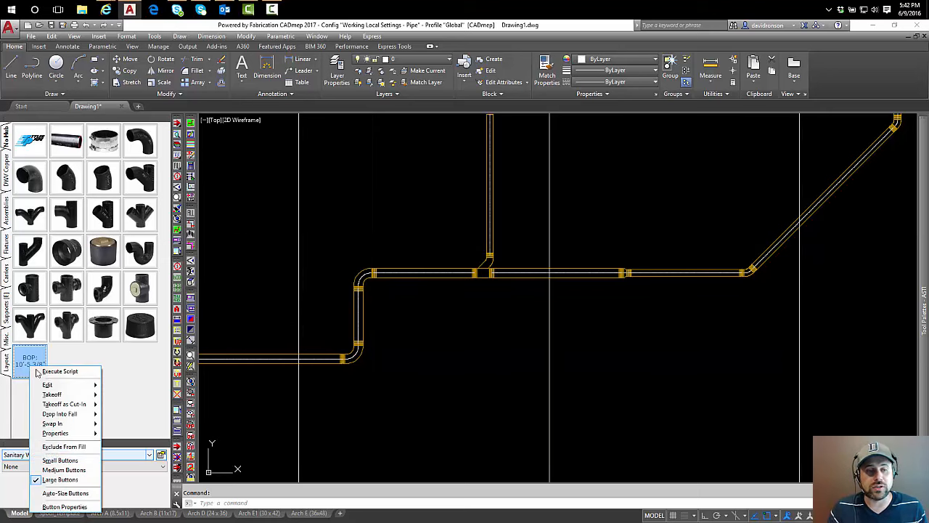
{"action": "mouse_move", "coordinate": [91, 409]}
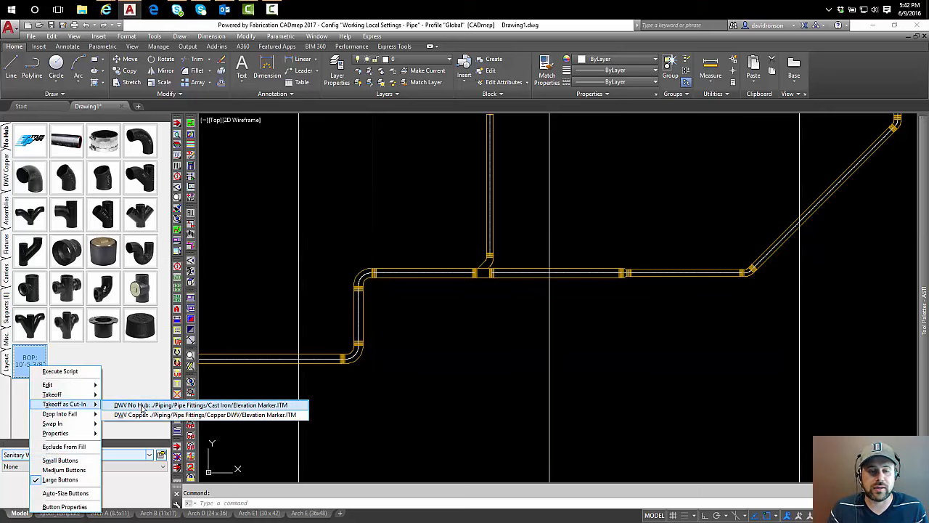
{"action": "left_click", "coordinate": [194, 404]}
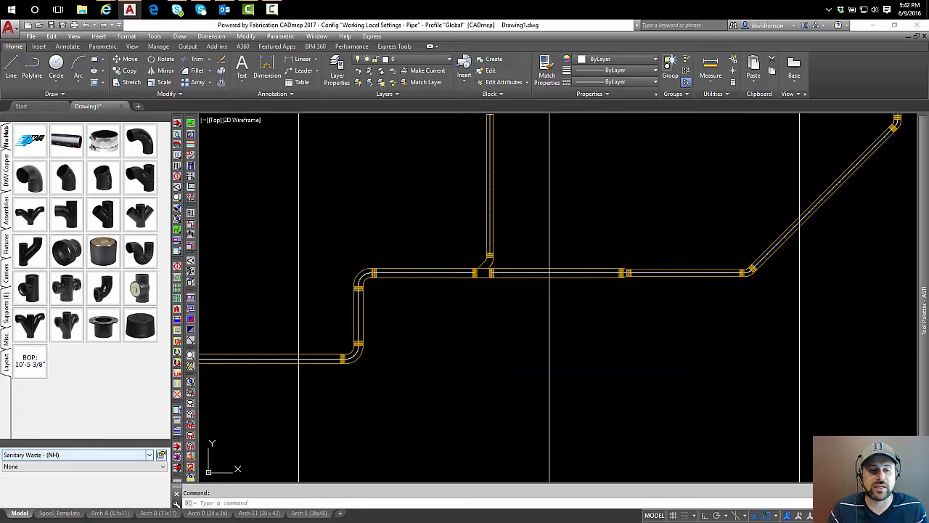
{"action": "right_click", "coordinate": [26, 360]}
{"action": "mouse_move", "coordinate": [90, 399]}
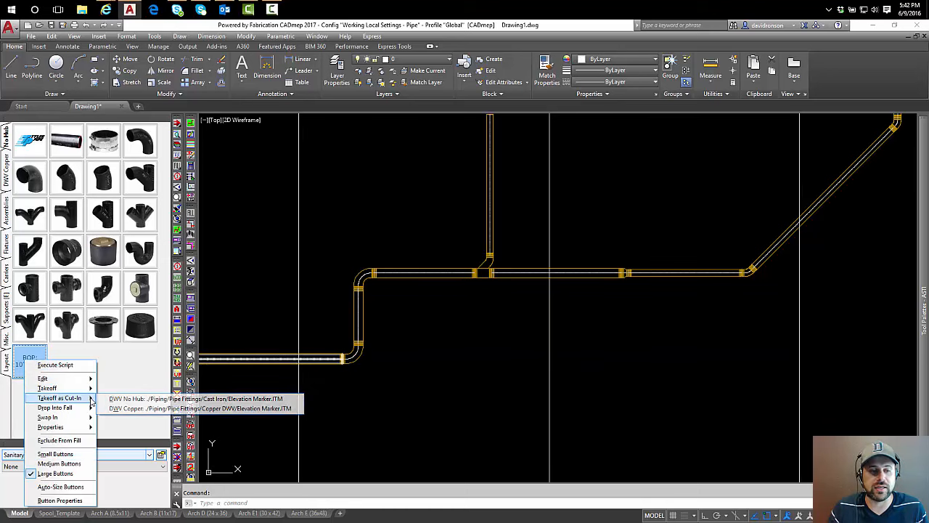
{"action": "left_click", "coordinate": [157, 399]}
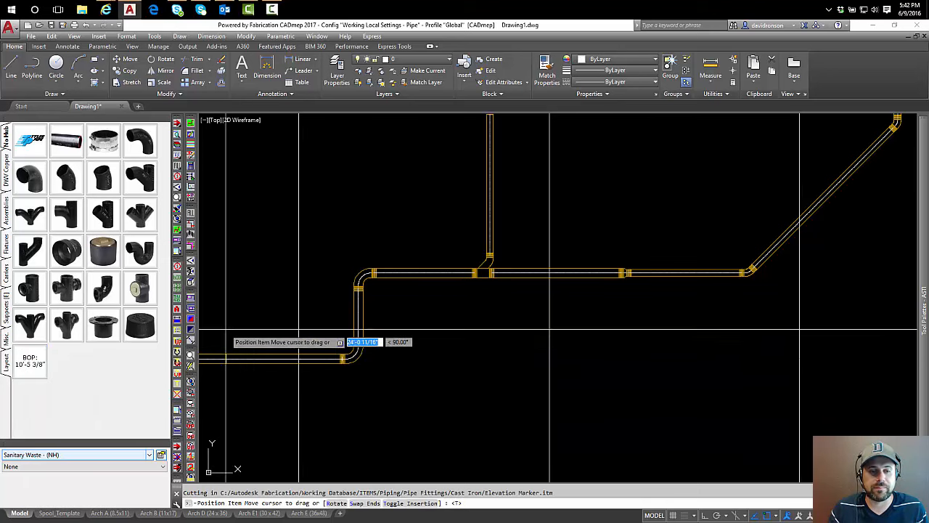
{"action": "scroll", "coordinate": [226, 331], "scroll_direction": "up", "scroll_amount": 5}
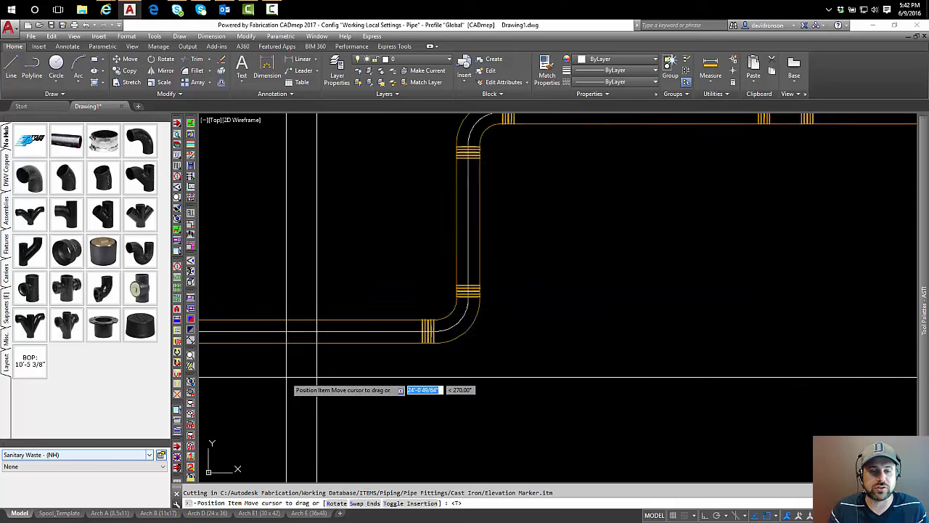
{"action": "scroll", "coordinate": [319, 378], "scroll_direction": "up", "scroll_amount": 3}
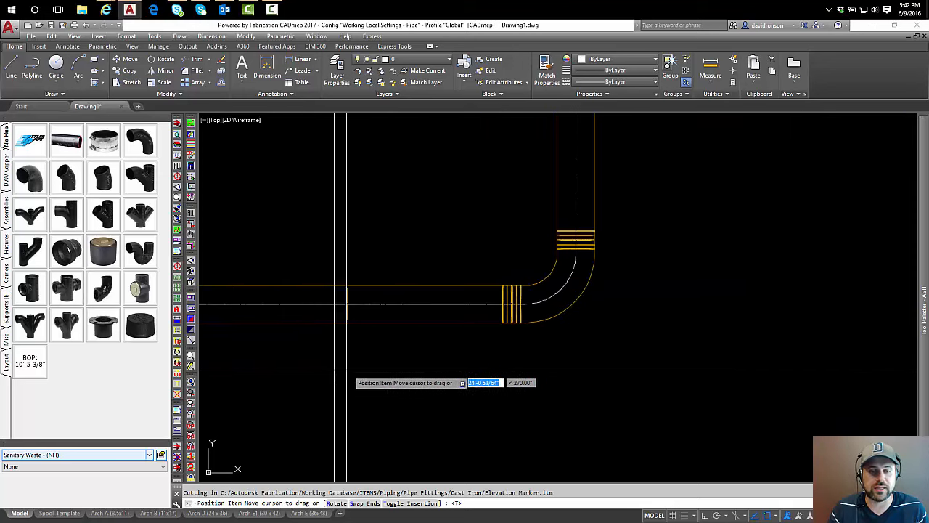
{"action": "right_click", "coordinate": [319, 227], "text": "shift"}
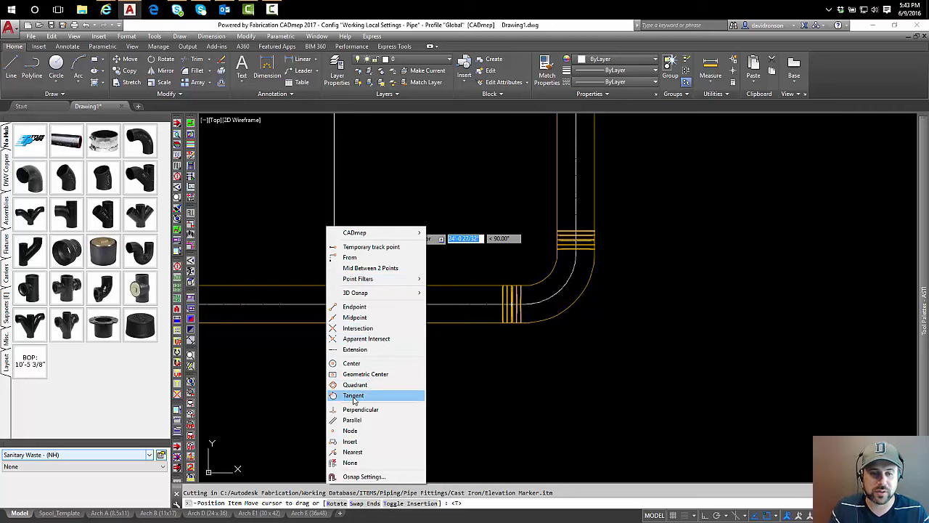
{"action": "left_click", "coordinate": [352, 451]}
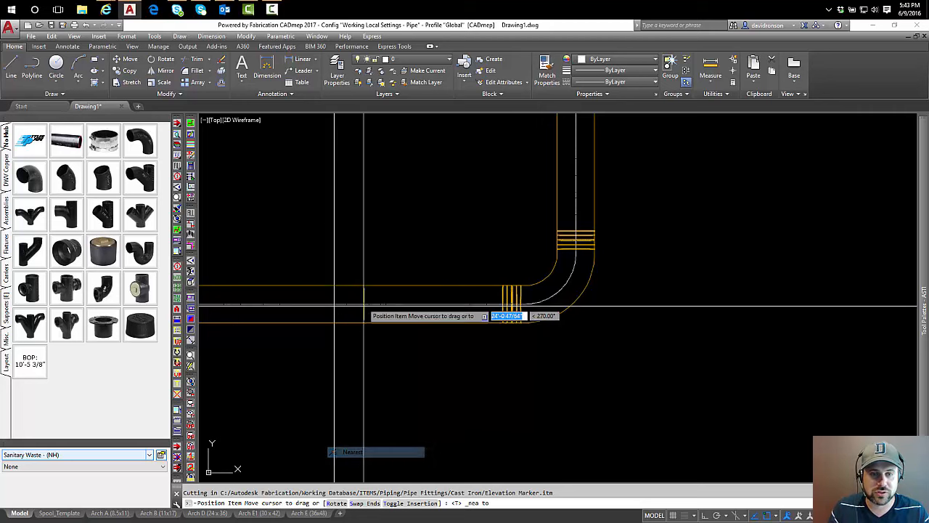
{"action": "left_click", "coordinate": [334, 196]}
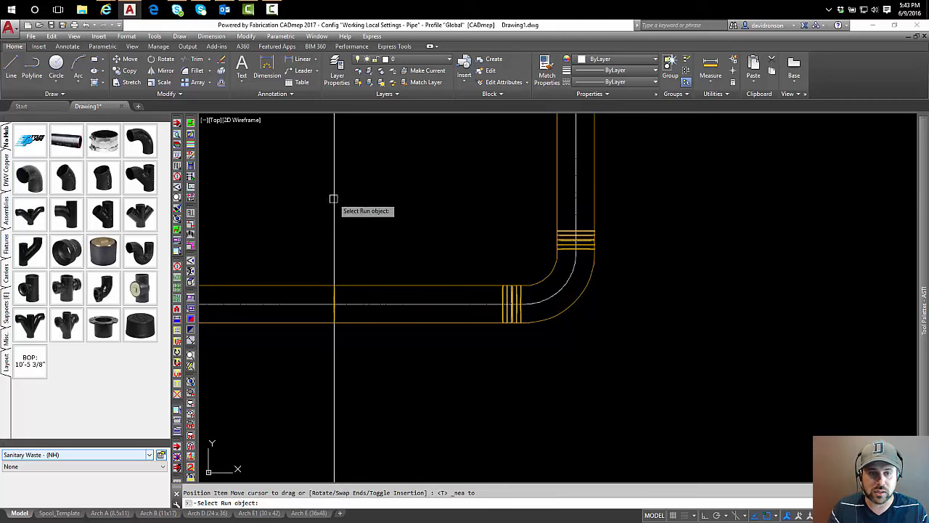
Step: Select the cut-in elevation marker with a selection window and move it off the pipe to the empty space above
{"action": "scroll", "coordinate": [328, 311], "scroll_direction": "up", "scroll_amount": 6}
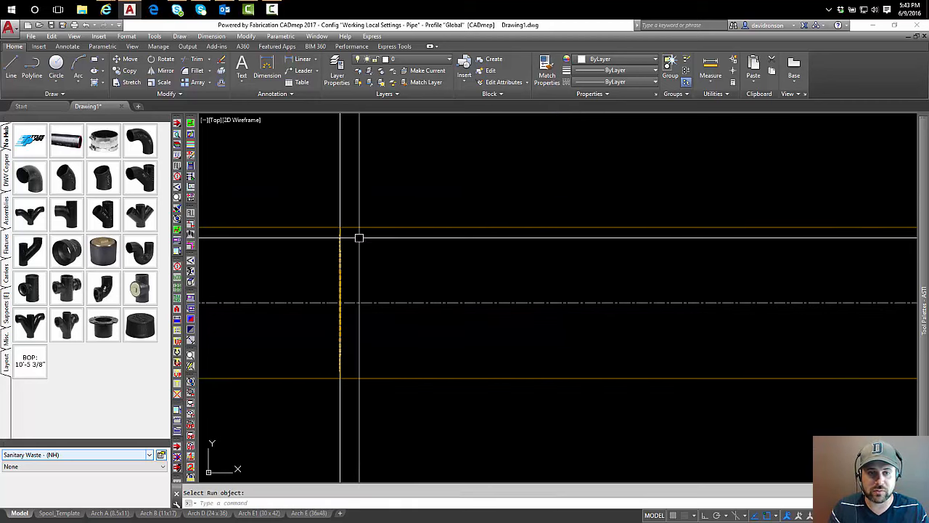
{"action": "left_click", "coordinate": [338, 244]}
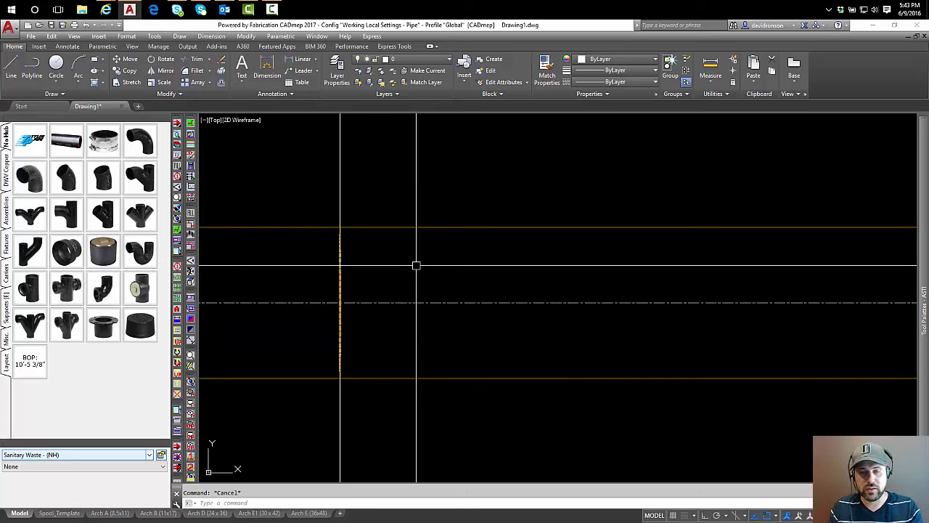
{"action": "left_click", "coordinate": [327, 205]}
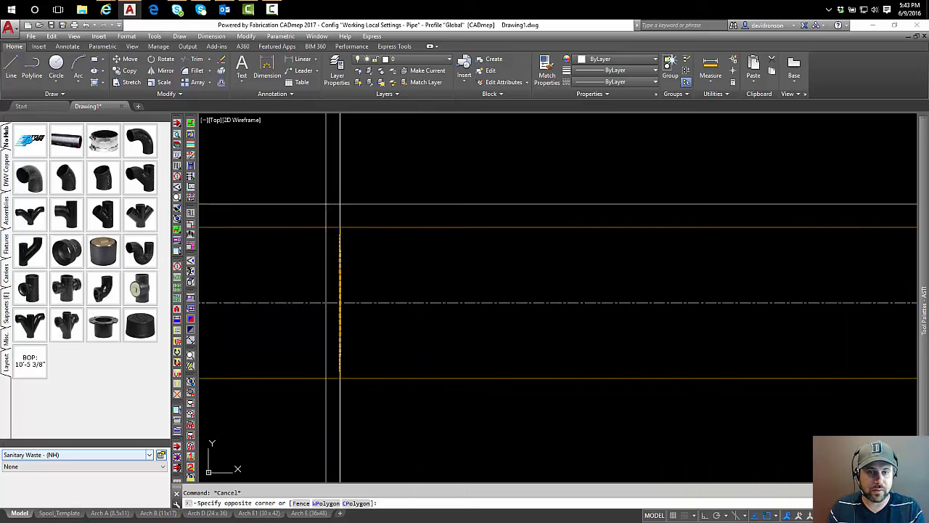
{"action": "left_click", "coordinate": [413, 439]}
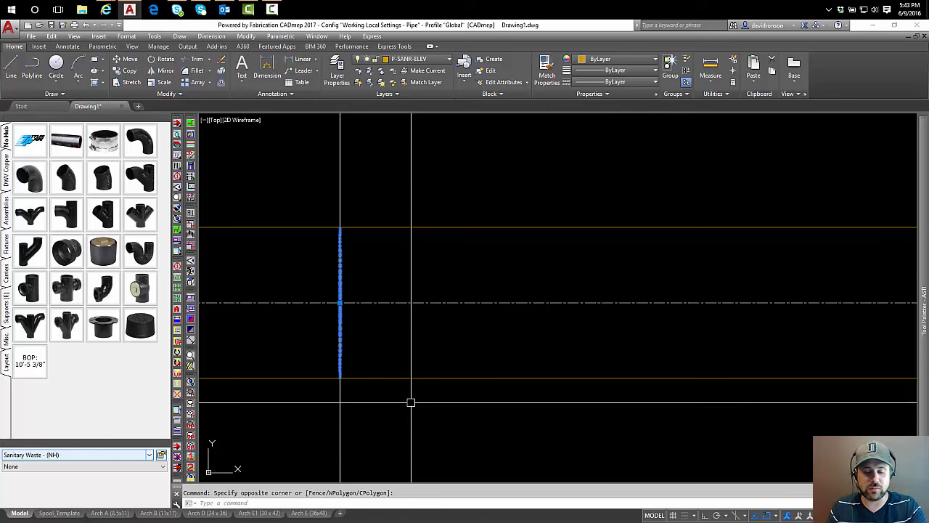
{"action": "type", "text": "m"}
{"action": "key", "text": "Return"}
{"action": "left_click", "coordinate": [413, 417]}
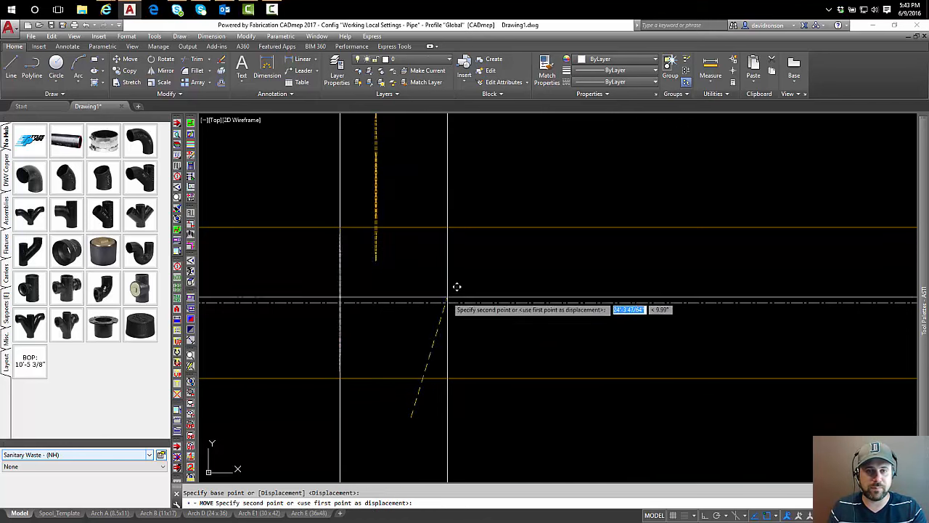
{"action": "left_click", "coordinate": [522, 226]}
Step: Select the horizontal pipe to check whether the marker split it, and undo the marker's move
{"action": "left_click", "coordinate": [521, 210]}
{"action": "scroll", "coordinate": [424, 264], "scroll_direction": "down", "scroll_amount": 3}
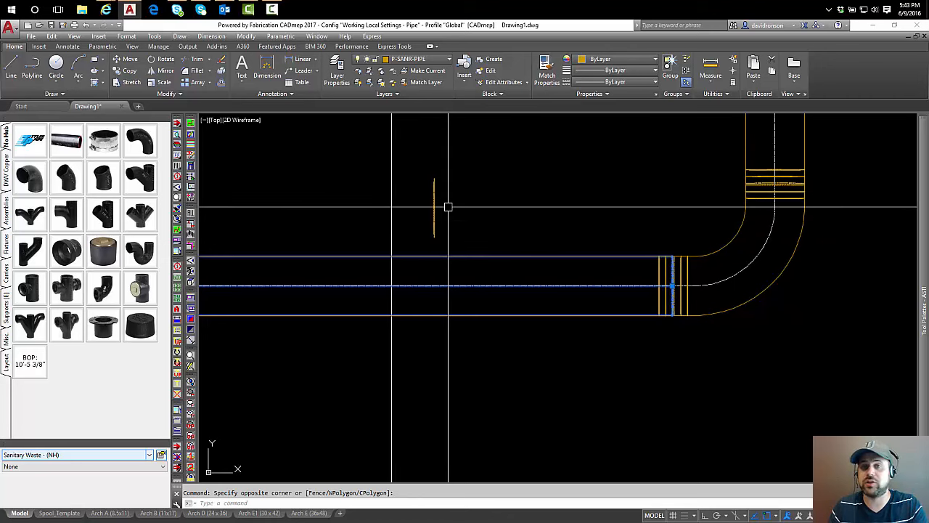
{"action": "key", "text": "Escape"}
{"action": "left_click", "coordinate": [499, 258]}
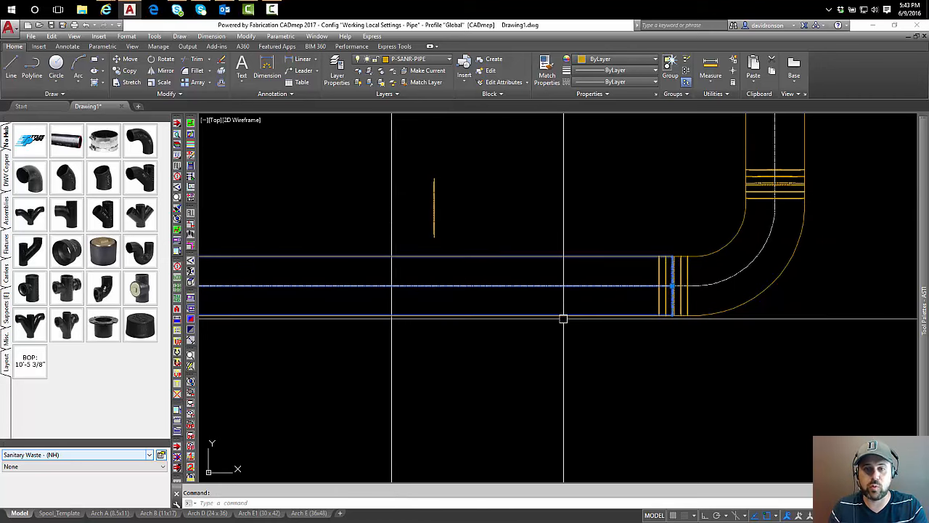
{"action": "key", "text": "Escape"}
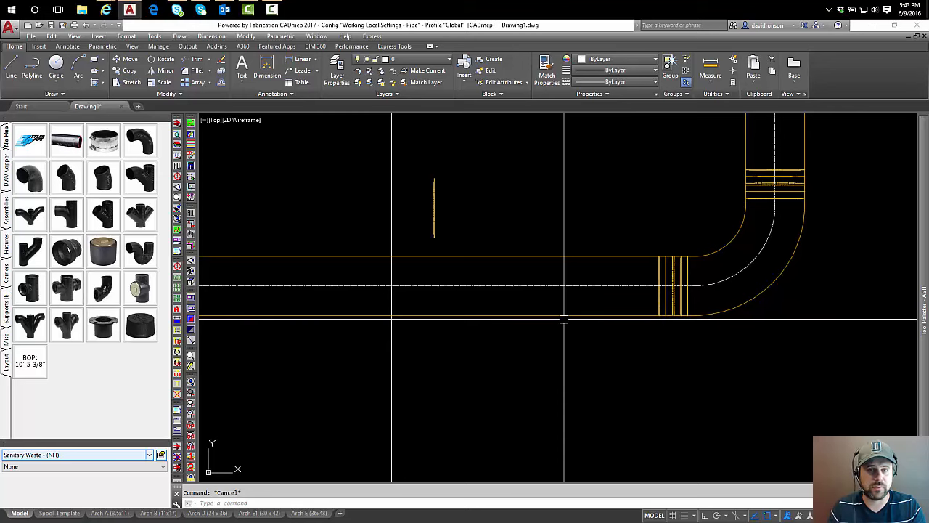
{"action": "key", "text": "ctrl+z"}
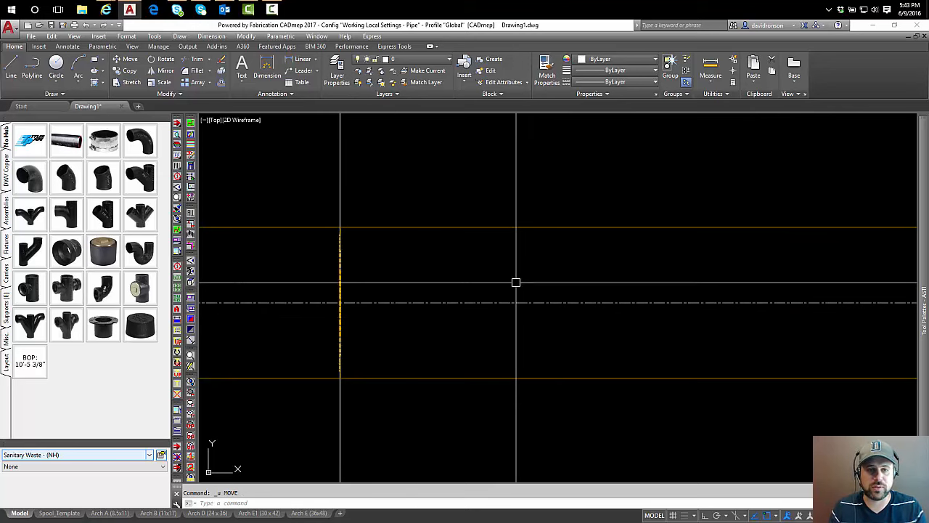
Step: Cut the DWV No Hub Elevation Marker into the diagonal pipe where the grid line crosses it, using the Apparent Intersect snap
{"action": "right_click", "coordinate": [36, 366]}
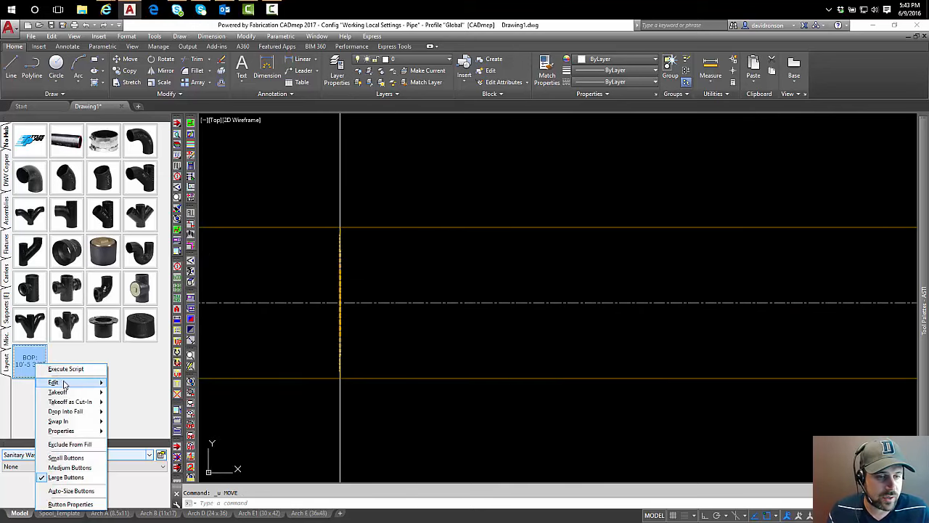
{"action": "left_click", "coordinate": [78, 403]}
{"action": "scroll", "coordinate": [581, 400], "scroll_direction": "down", "scroll_amount": 4}
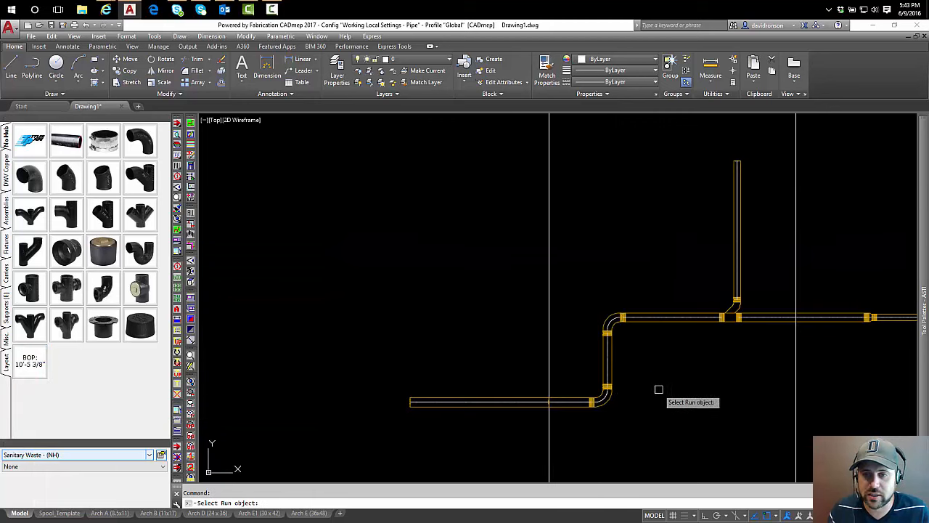
{"action": "scroll", "coordinate": [697, 363], "scroll_direction": "up", "scroll_amount": 5}
{"action": "left_click", "coordinate": [726, 350]}
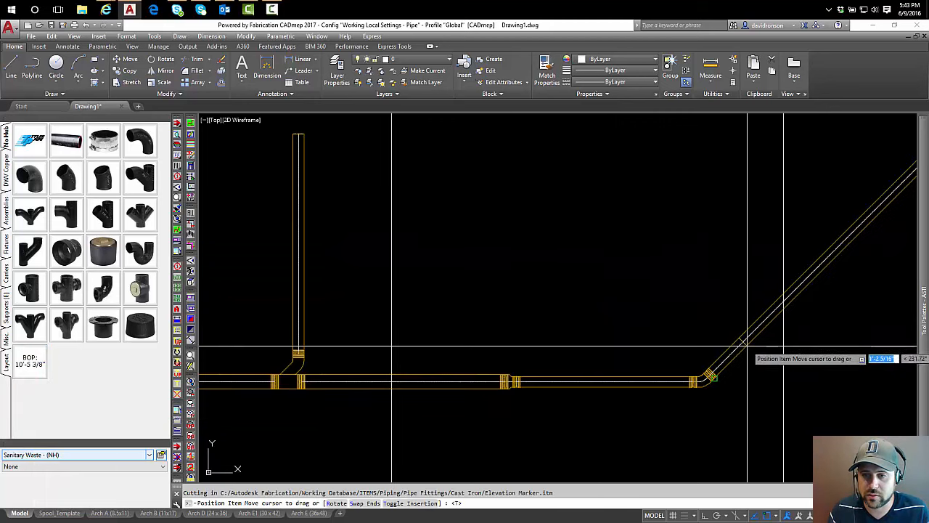
{"action": "scroll", "coordinate": [780, 312], "scroll_direction": "up", "scroll_amount": 5}
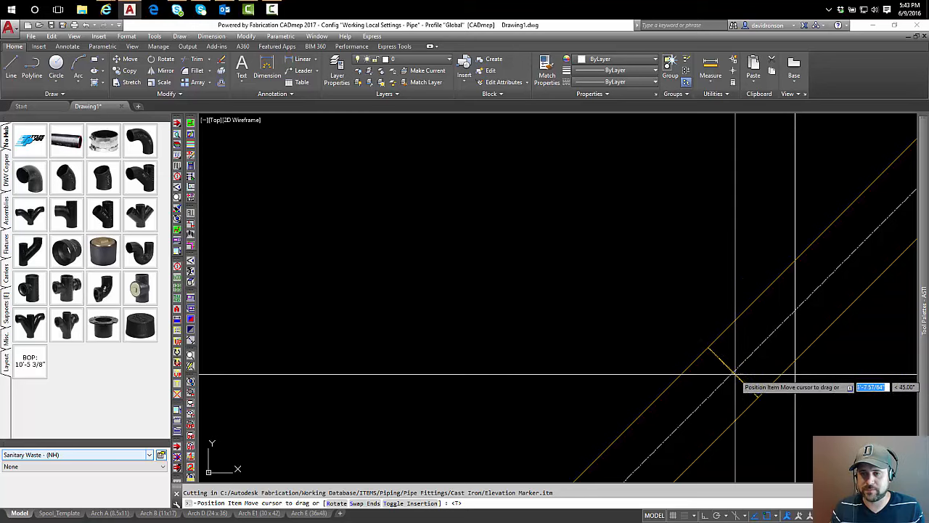
{"action": "middle_click_drag", "start_coordinate": [726, 381], "coordinate": [494, 353]}
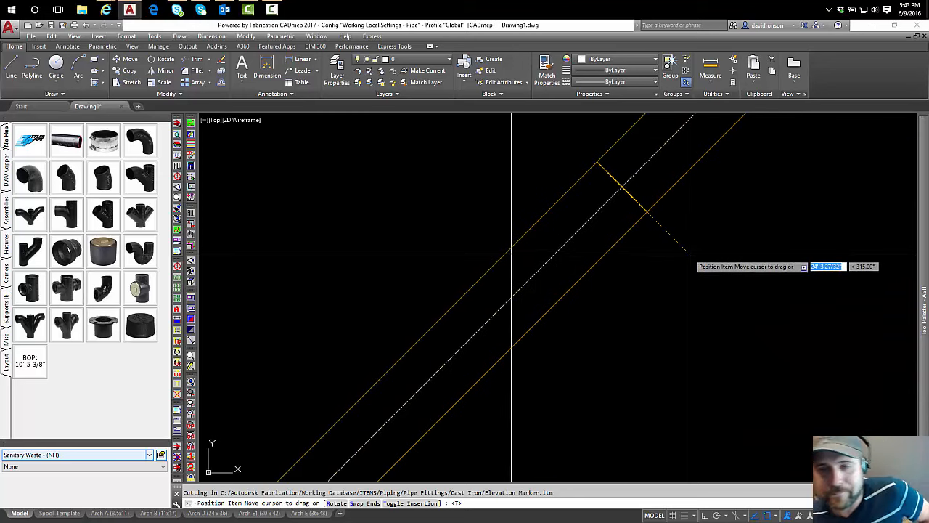
{"action": "scroll", "coordinate": [512, 305], "scroll_direction": "up", "scroll_amount": 5}
{"action": "scroll", "coordinate": [521, 305], "scroll_direction": "down", "scroll_amount": 4}
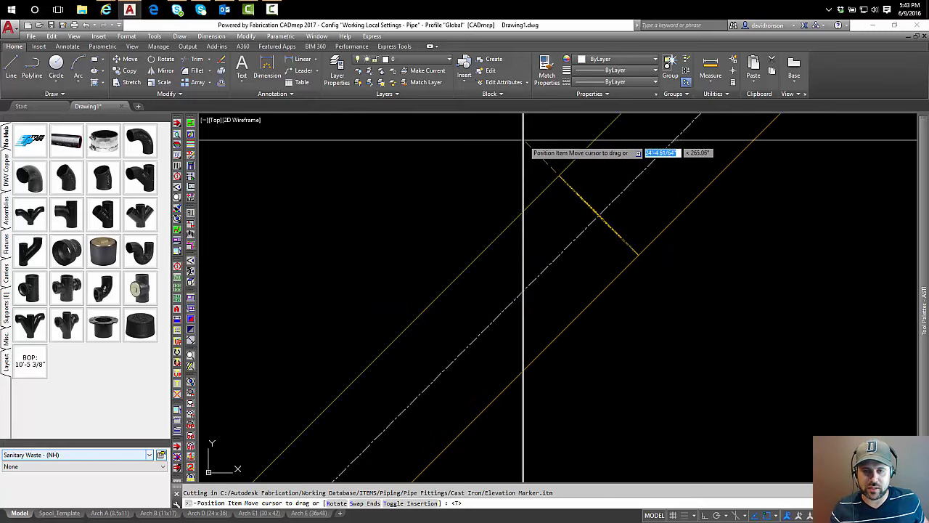
{"action": "right_click", "coordinate": [536, 245], "text": "shift"}
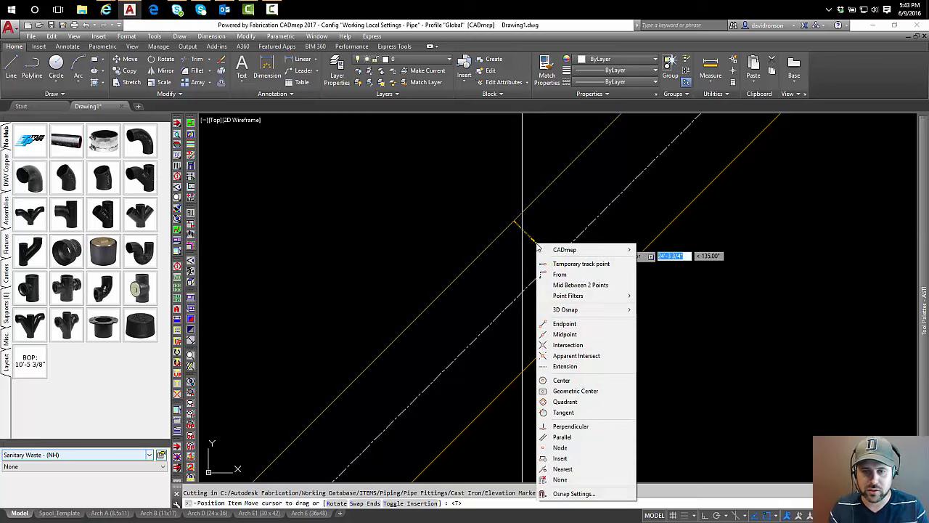
{"action": "left_click", "coordinate": [602, 356]}
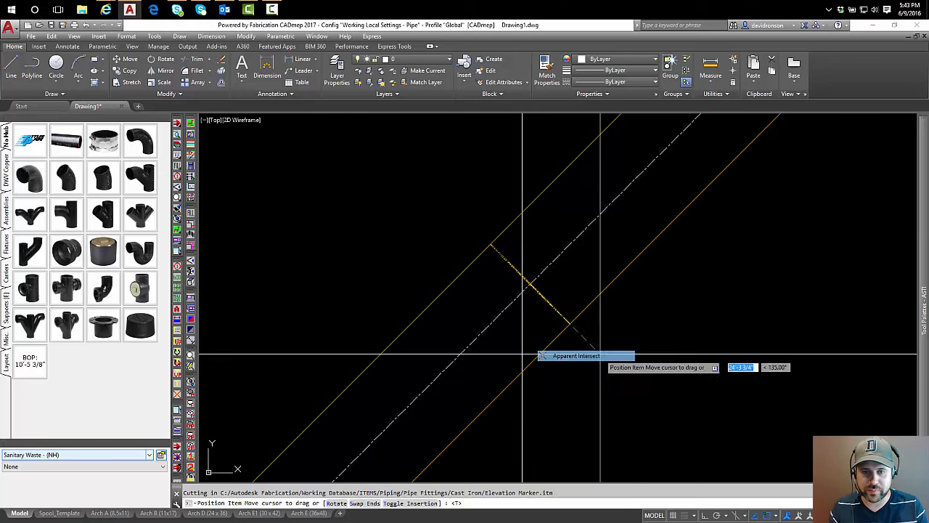
{"action": "left_click", "coordinate": [522, 299]}
{"action": "left_click", "coordinate": [555, 327]}
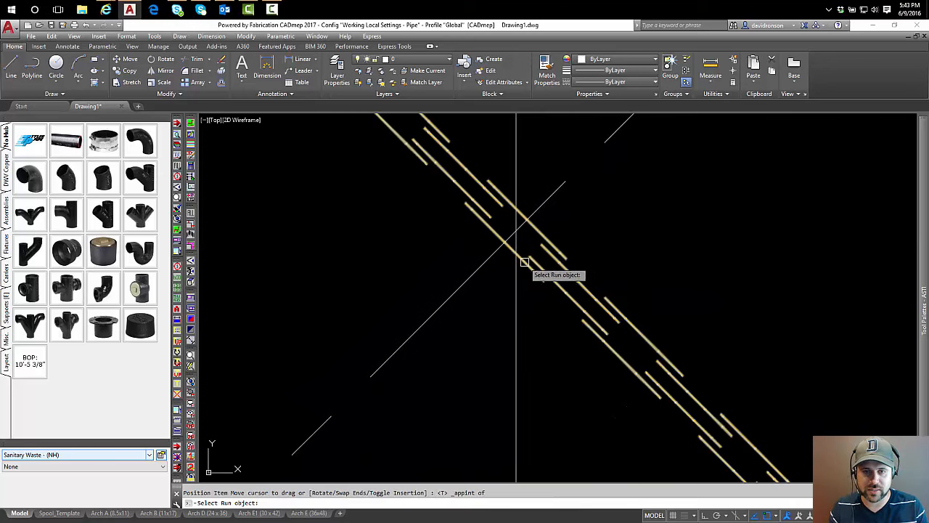
{"action": "scroll", "coordinate": [506, 252], "scroll_direction": "down", "scroll_amount": 18}
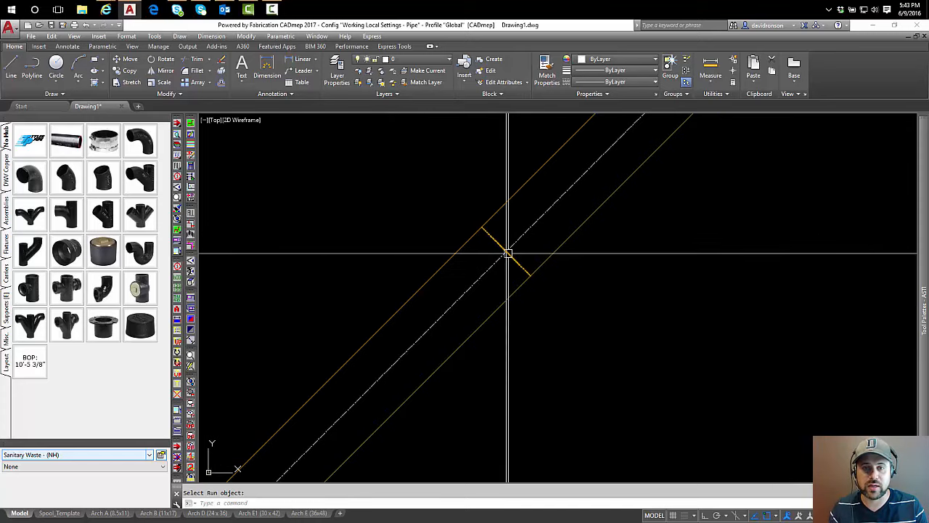
{"action": "middle_click_drag", "start_coordinate": [488, 292], "coordinate": [660, 237]}
{"action": "middle_click_drag", "start_coordinate": [472, 312], "coordinate": [592, 290]}
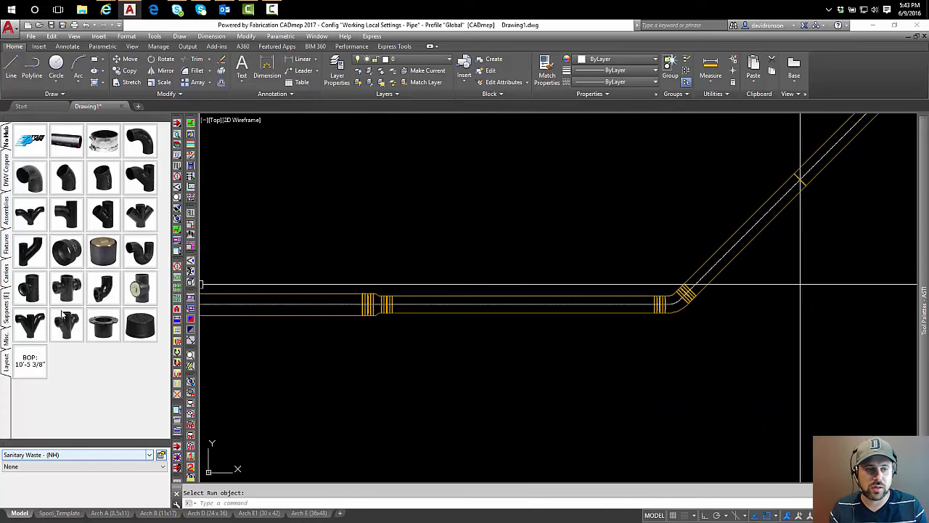
{"action": "left_click", "coordinate": [27, 366]}
{"action": "right_click", "coordinate": [27, 366]}
{"action": "mouse_move", "coordinate": [83, 413]}
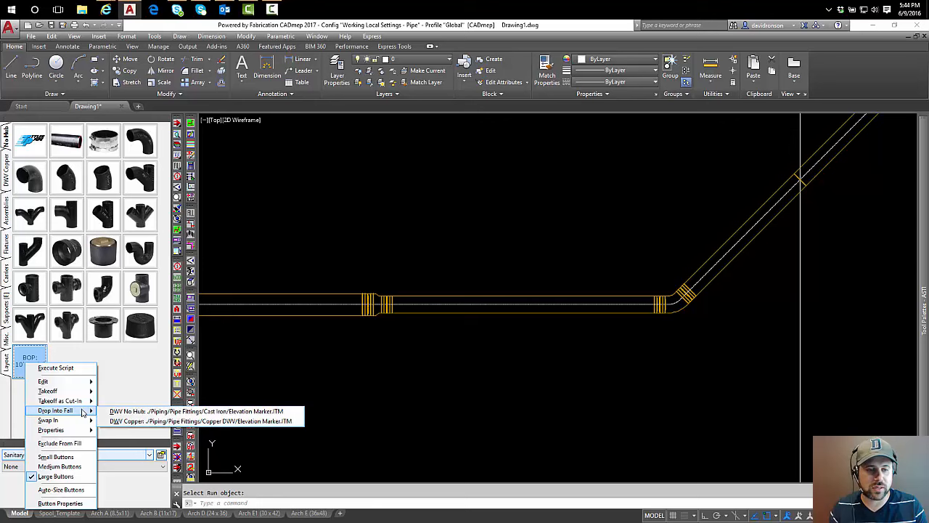
{"action": "left_click", "coordinate": [153, 412]}
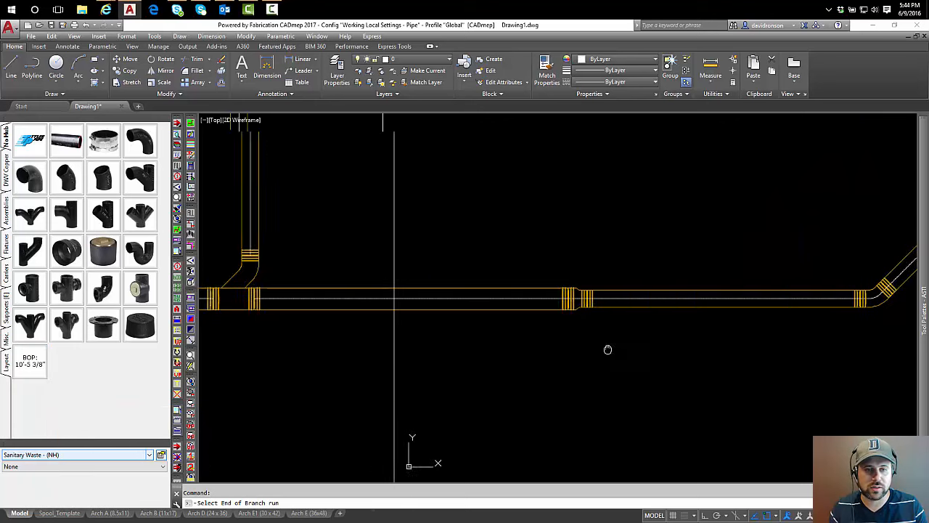
{"action": "left_click", "coordinate": [459, 291]}
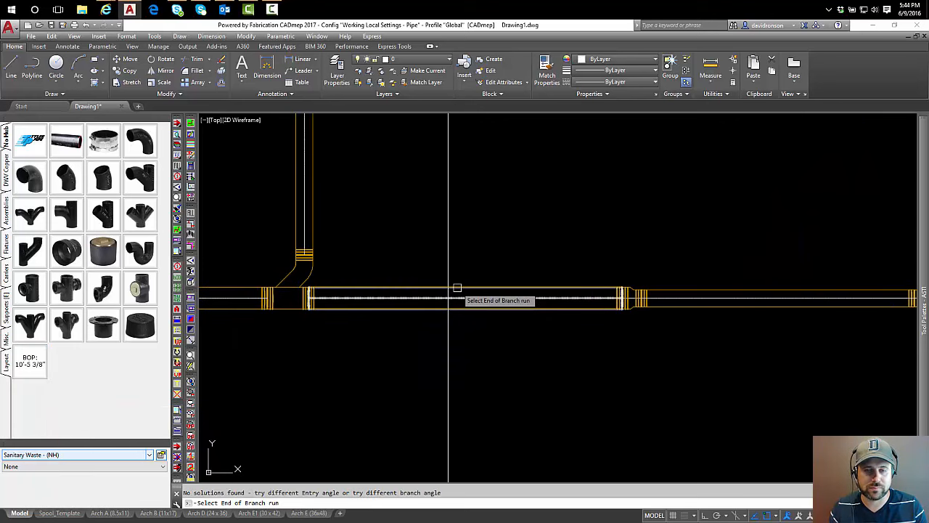
{"action": "left_click", "coordinate": [387, 307]}
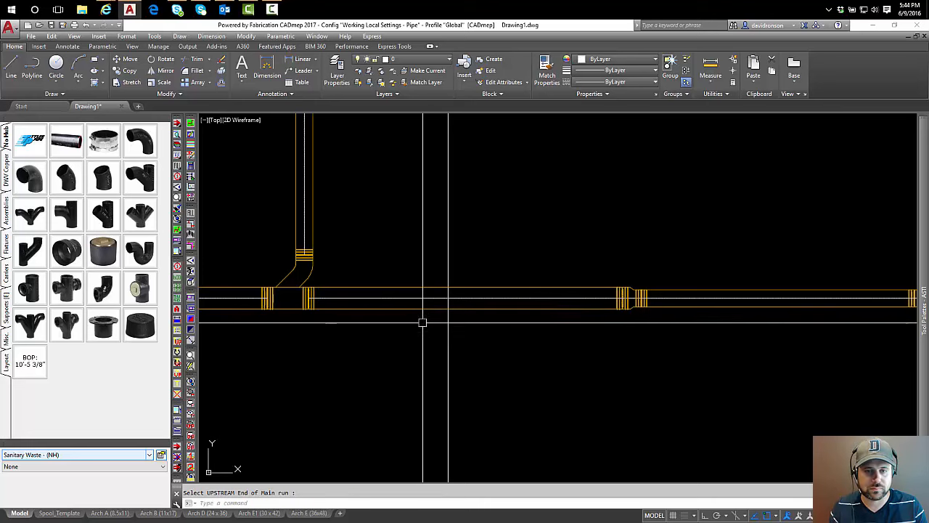
Step: Cut the DWV No Hub Elevation Marker into the middle horizontal pipe where the grid line crosses it
{"action": "right_click", "coordinate": [40, 366]}
{"action": "mouse_move", "coordinate": [73, 404]}
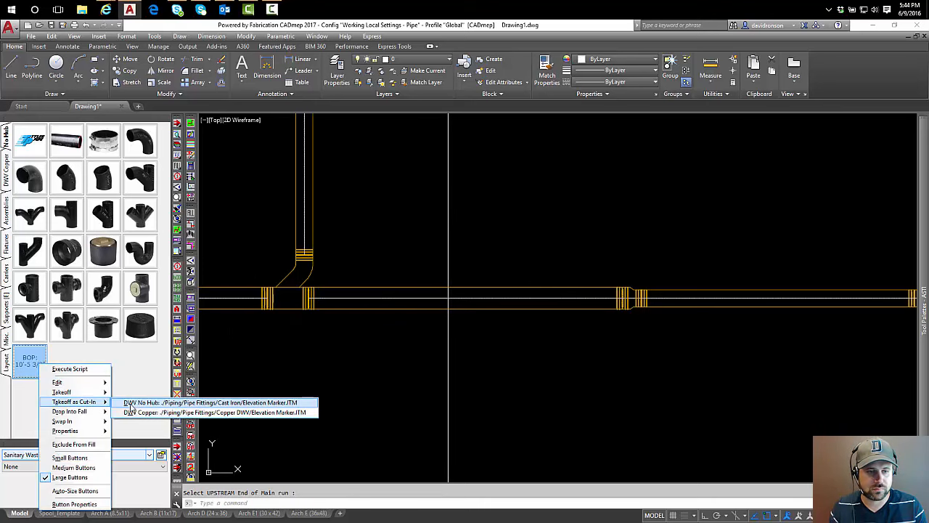
{"action": "left_click", "coordinate": [133, 405]}
{"action": "left_click", "coordinate": [423, 309]}
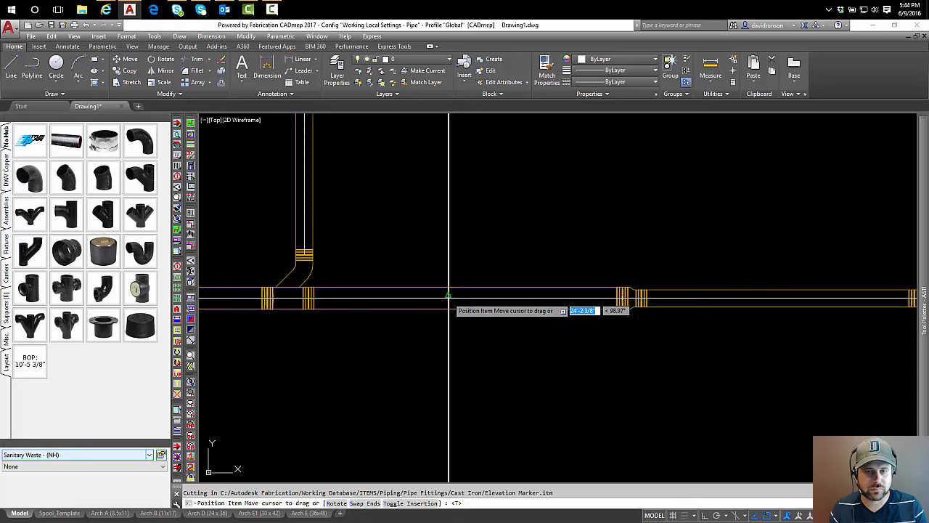
{"action": "left_click", "coordinate": [448, 298]}
{"action": "key", "text": "Return"}
Step: Run the ELEVS command on the three cut-in elevation markers to add their BOP elevation labels
{"action": "scroll", "coordinate": [486, 300], "scroll_direction": "down", "scroll_amount": 6}
{"action": "middle_click_drag", "start_coordinate": [493, 317], "coordinate": [494, 322]}
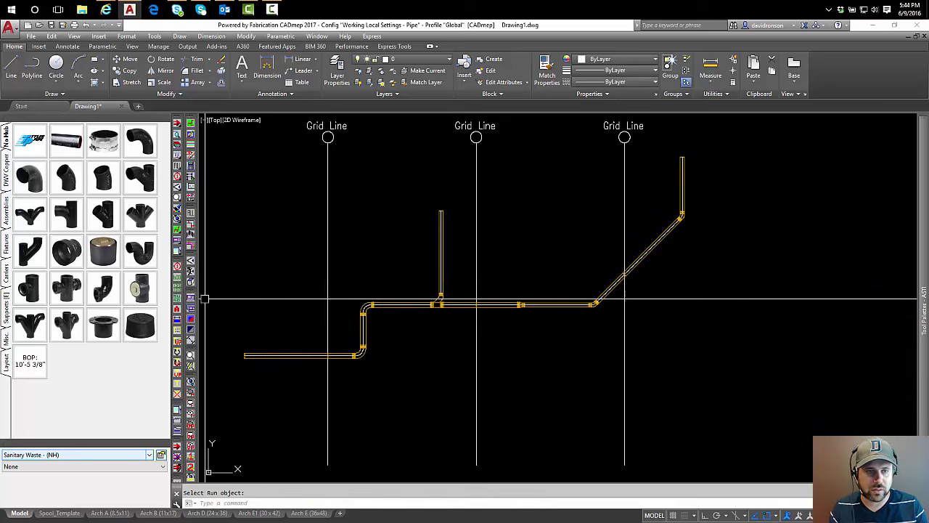
{"action": "left_click", "coordinate": [178, 290]}
{"action": "left_click", "coordinate": [318, 334]}
{"action": "left_click", "coordinate": [344, 377]}
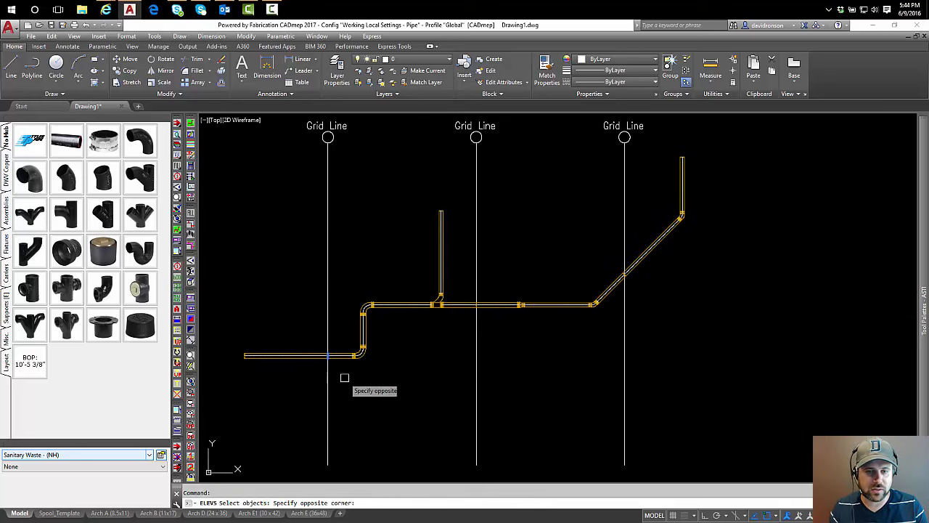
{"action": "left_click", "coordinate": [467, 294]}
{"action": "left_click", "coordinate": [490, 324]}
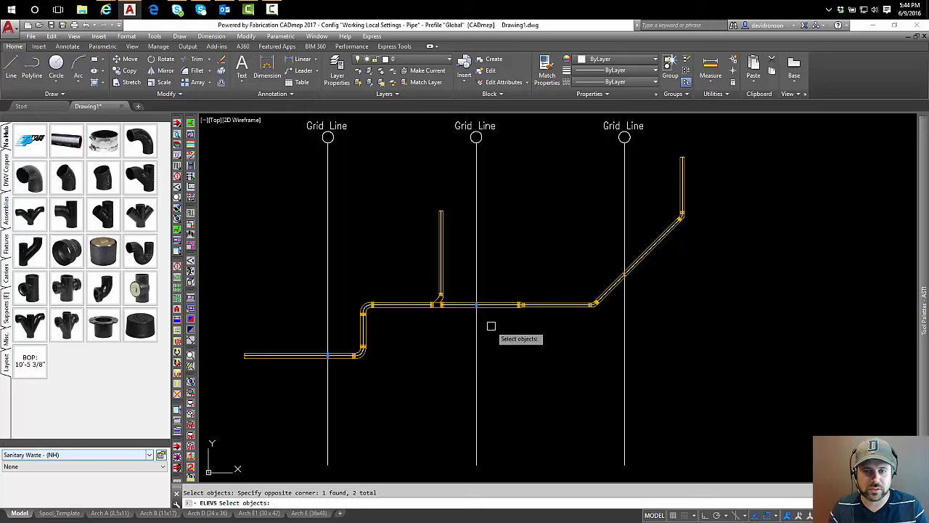
{"action": "left_click", "coordinate": [618, 262]}
{"action": "left_click", "coordinate": [648, 290]}
{"action": "key", "text": "Return"}
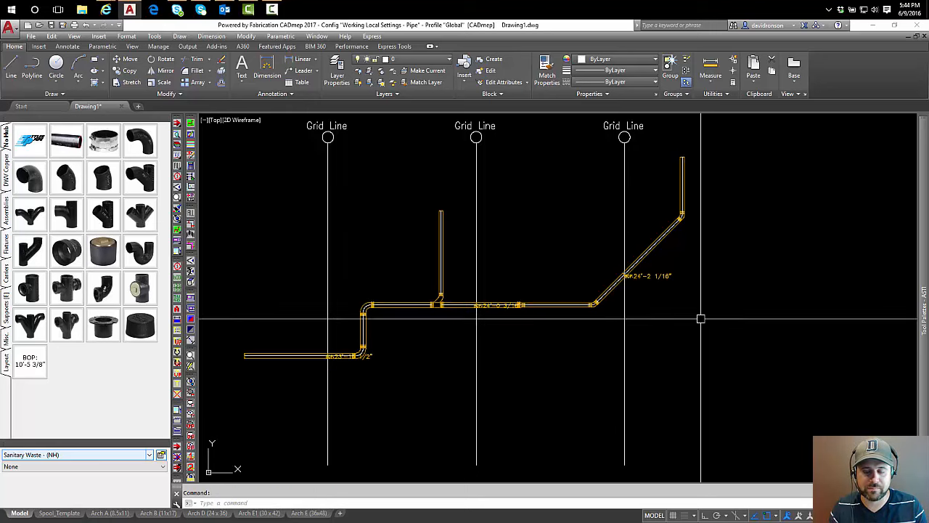
Step: Move the lower horizontal pipe's BOP label just below the pipe and attach its leader arrow to the elevation marker
{"action": "scroll", "coordinate": [366, 355], "scroll_direction": "up", "scroll_amount": 4}
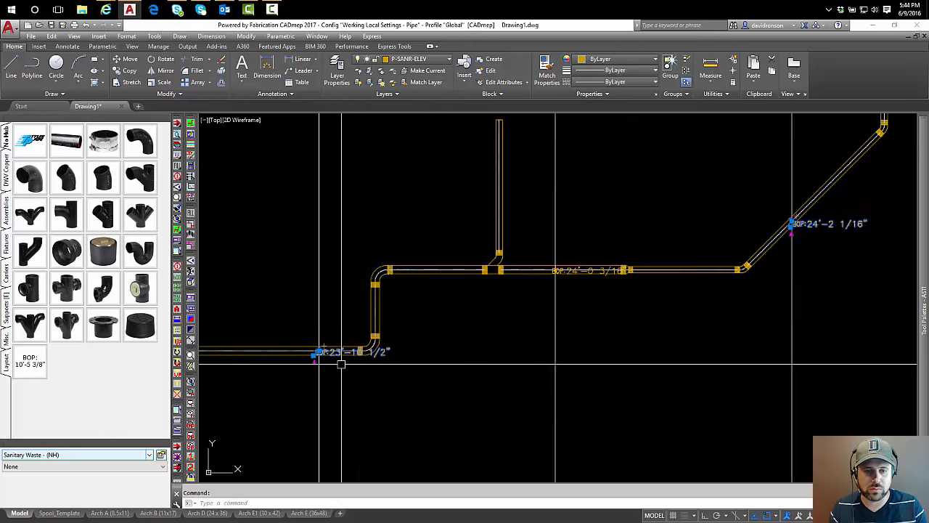
{"action": "left_click", "coordinate": [304, 346]}
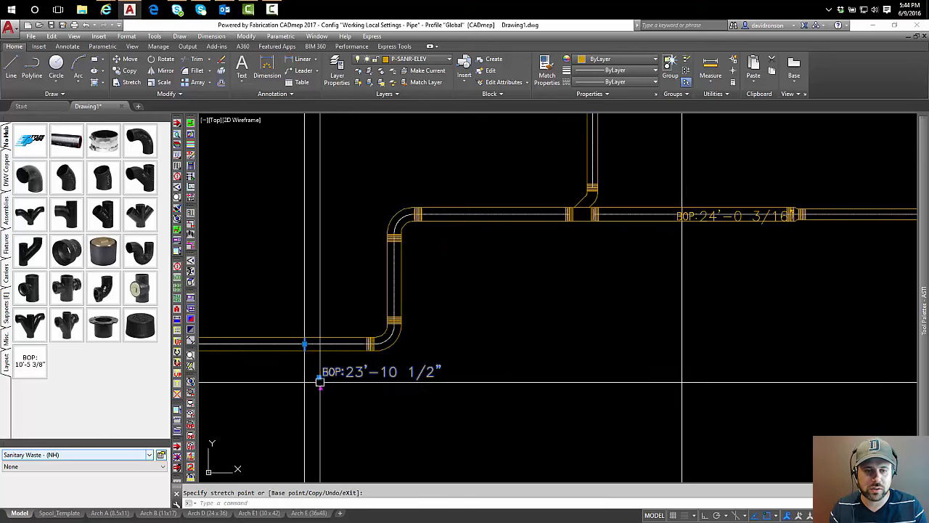
{"action": "left_click", "coordinate": [304, 347]}
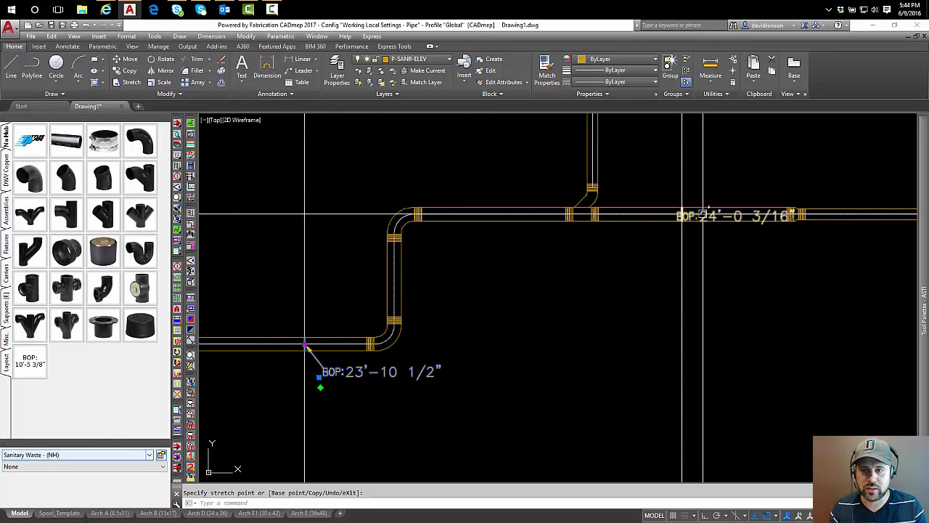
{"action": "key", "text": "Escape"}
{"action": "key", "text": "Escape"}
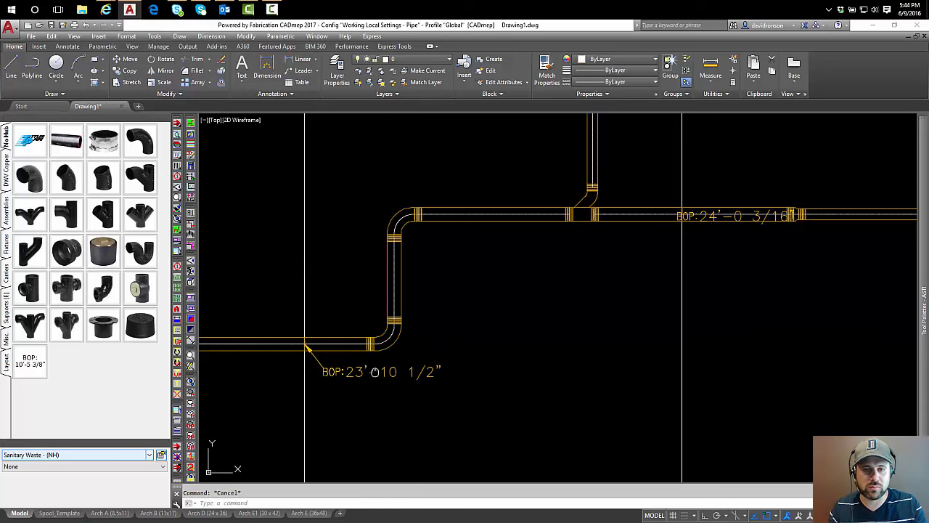
Step: Move the middle horizontal pipe's BOP label below the pipe and attach its leader arrow to the marker at the grid line
{"action": "middle_click_drag", "start_coordinate": [374, 372], "coordinate": [334, 362]}
{"action": "left_click", "coordinate": [704, 208]}
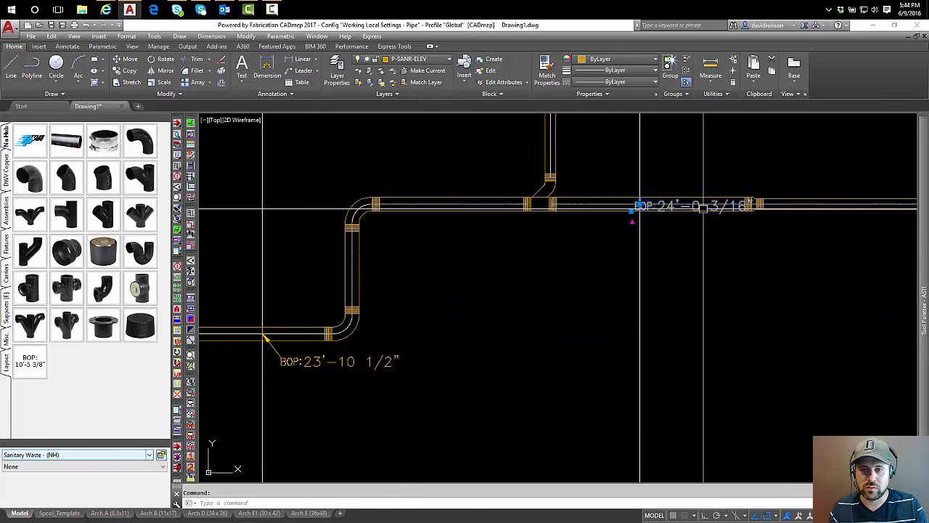
{"action": "left_click", "coordinate": [633, 209]}
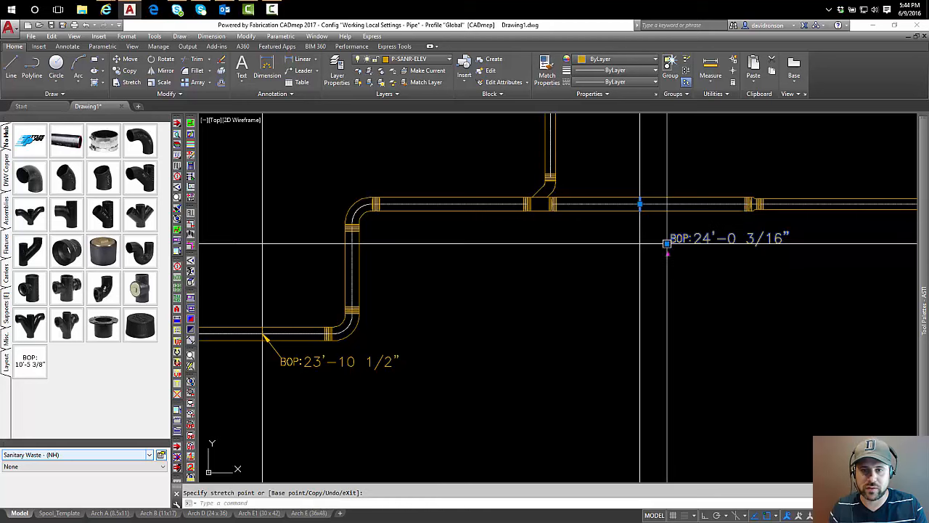
{"action": "left_click", "coordinate": [668, 254]}
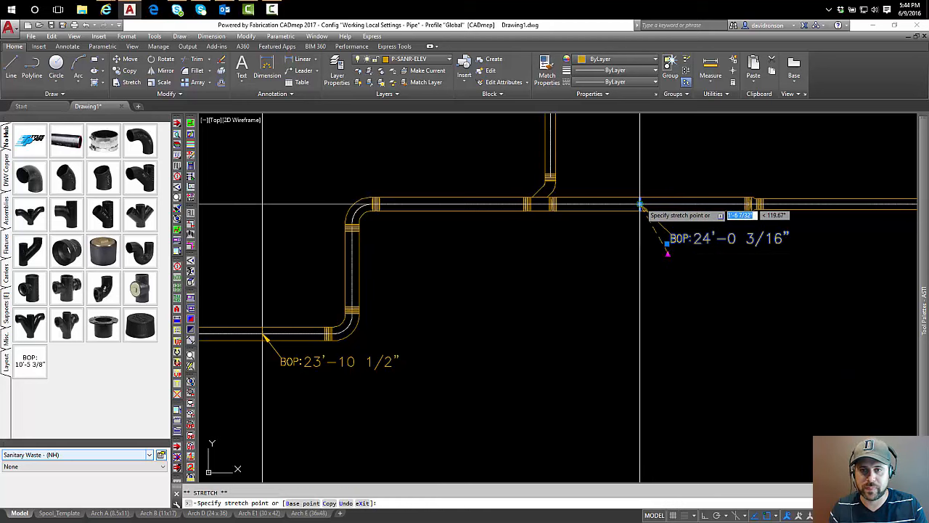
{"action": "left_click", "coordinate": [640, 204]}
Step: Move the diagonal pipe's BOP label clear of the pipe and attach its leader arrow to the marker at the grid line
{"action": "middle_click_drag", "start_coordinate": [722, 281], "coordinate": [454, 279]}
{"action": "middle_click_drag", "start_coordinate": [779, 205], "coordinate": [559, 277]}
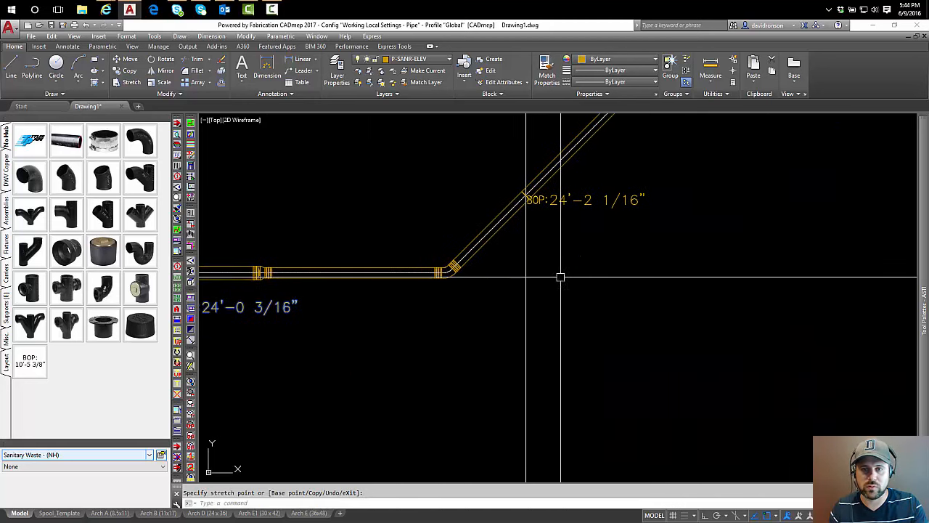
{"action": "left_click", "coordinate": [553, 201]}
{"action": "left_click", "coordinate": [523, 197]}
{"action": "left_click", "coordinate": [523, 201]}
{"action": "left_click", "coordinate": [523, 201]}
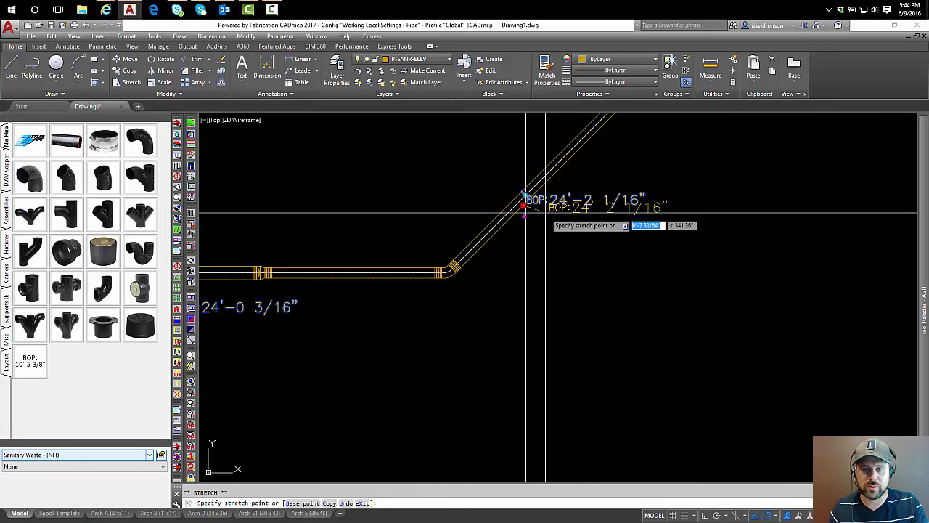
{"action": "left_click", "coordinate": [551, 227]}
{"action": "left_click", "coordinate": [526, 195]}
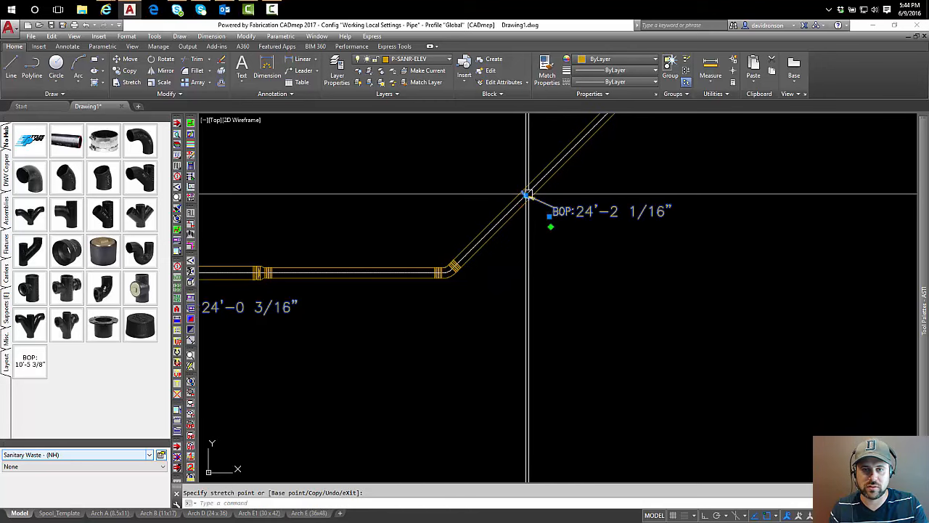
{"action": "key", "text": "Escape"}
Step: Switch the piping model to the Front view and window-select the grid line objects lying below the pipe
{"action": "scroll", "coordinate": [577, 221], "scroll_direction": "down", "scroll_amount": 4}
{"action": "middle_click_drag", "start_coordinate": [561, 278], "coordinate": [696, 279]}
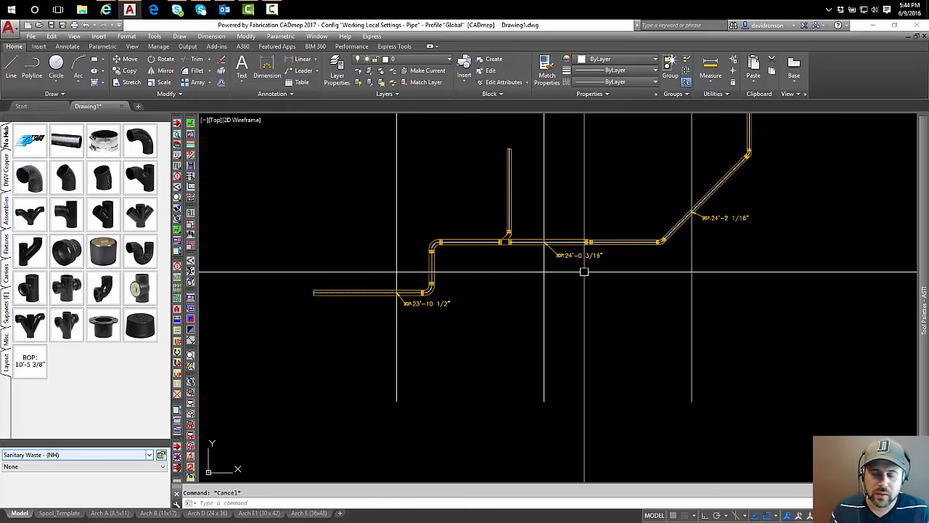
{"action": "left_click", "coordinate": [217, 120]}
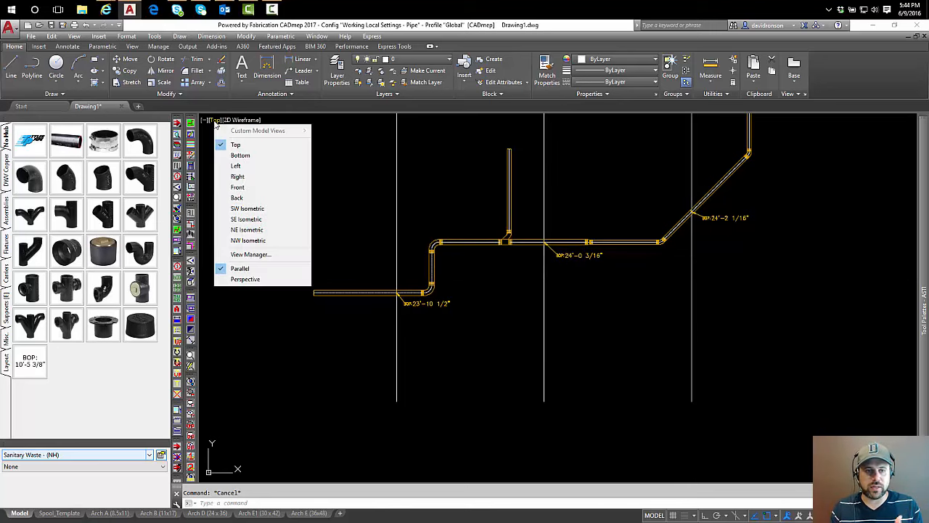
{"action": "left_click", "coordinate": [240, 188]}
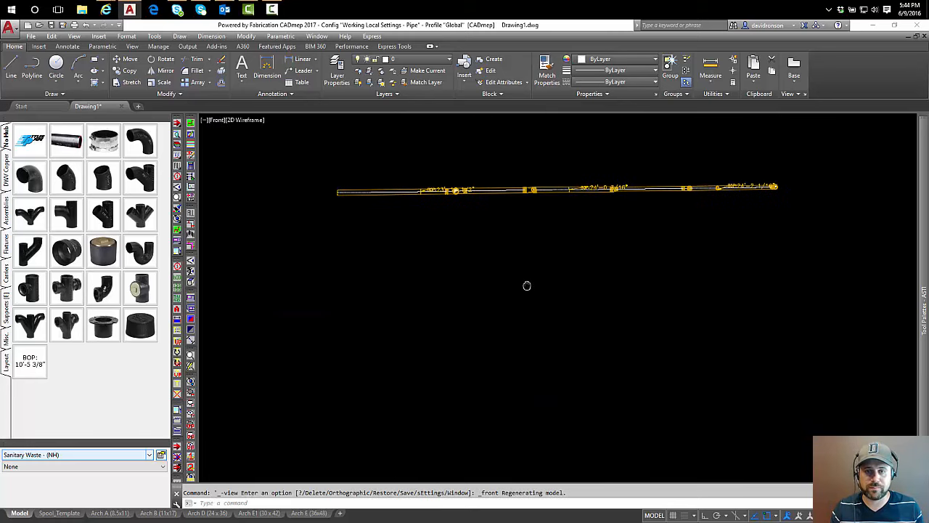
{"action": "left_click", "coordinate": [344, 367]}
{"action": "left_click", "coordinate": [753, 442]}
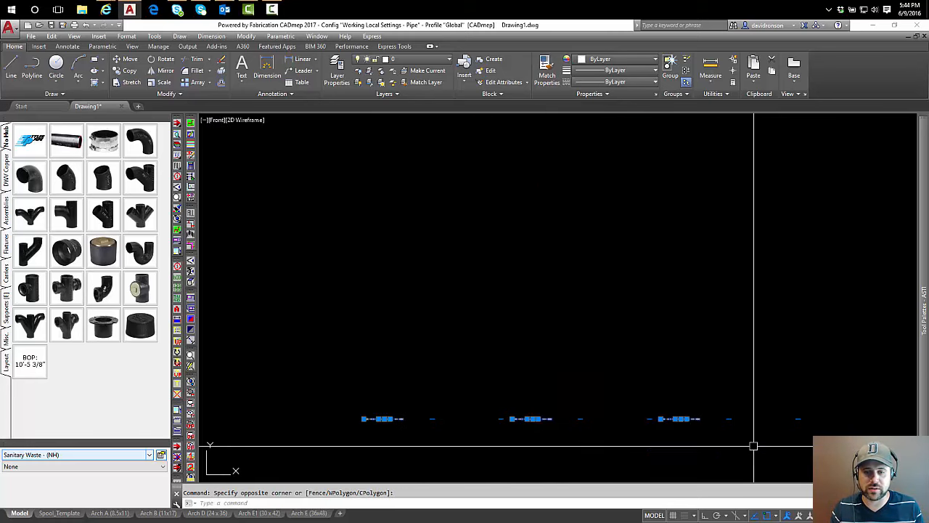
Step: Clear the grid line selection and move the lowest pipe's BOP label vertically clear of the pipe in the Front view
{"action": "scroll", "coordinate": [435, 218], "scroll_direction": "up", "scroll_amount": 5}
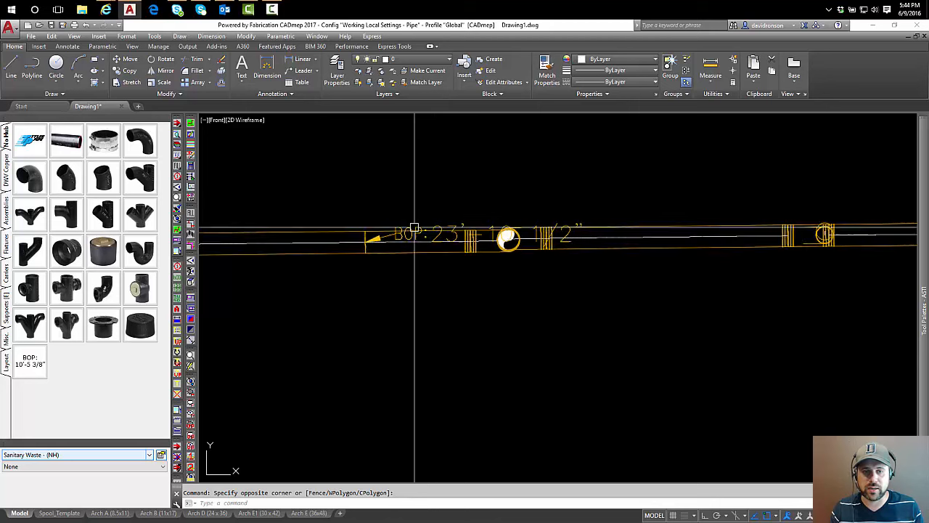
{"action": "key", "text": "Escape"}
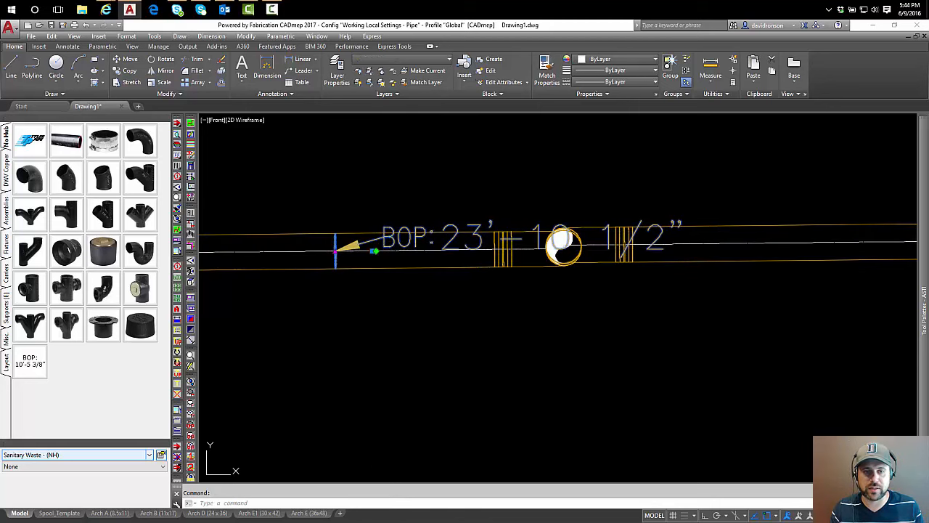
{"action": "left_click", "coordinate": [369, 249]}
{"action": "scroll", "coordinate": [401, 252], "scroll_direction": "down", "scroll_amount": 3}
{"action": "middle_click_drag", "start_coordinate": [607, 297], "coordinate": [408, 302]}
{"action": "key", "text": "Escape"}
Step: Move the middle horizontal pipe's BOP label above the pipe in the Front view, keeping its leader on the marker
{"action": "scroll", "coordinate": [589, 236], "scroll_direction": "up", "scroll_amount": 4}
{"action": "left_click", "coordinate": [590, 262]}
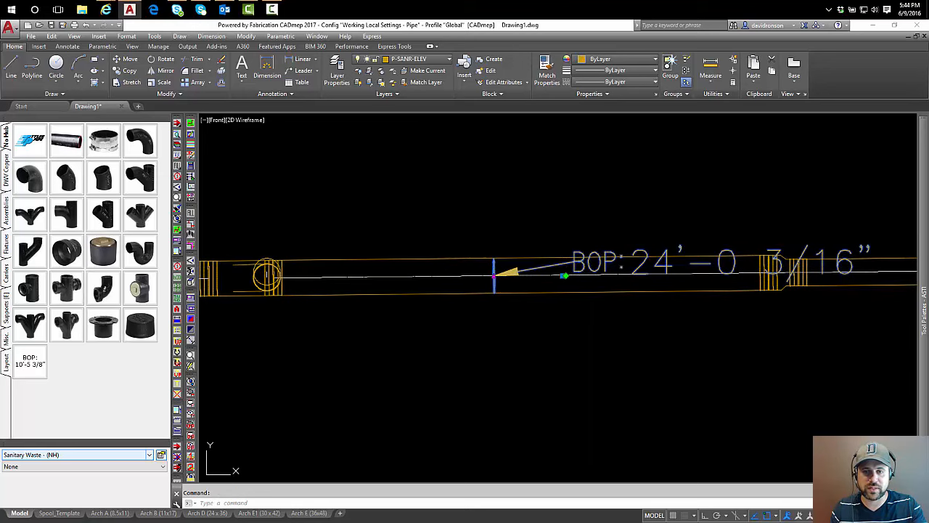
{"action": "left_click", "coordinate": [561, 273]}
{"action": "scroll", "coordinate": [710, 182], "scroll_direction": "down", "scroll_amount": 3}
Step: Move the diagonal pipe's BOP label below the pipe in the Front view, keeping its leader on the marker
{"action": "scroll", "coordinate": [623, 227], "scroll_direction": "up", "scroll_amount": 2}
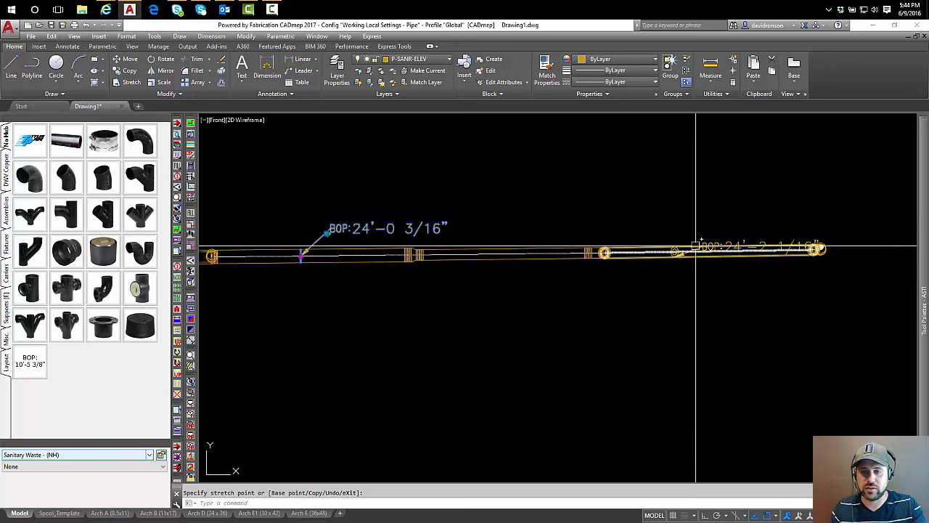
{"action": "scroll", "coordinate": [698, 243], "scroll_direction": "up", "scroll_amount": 3}
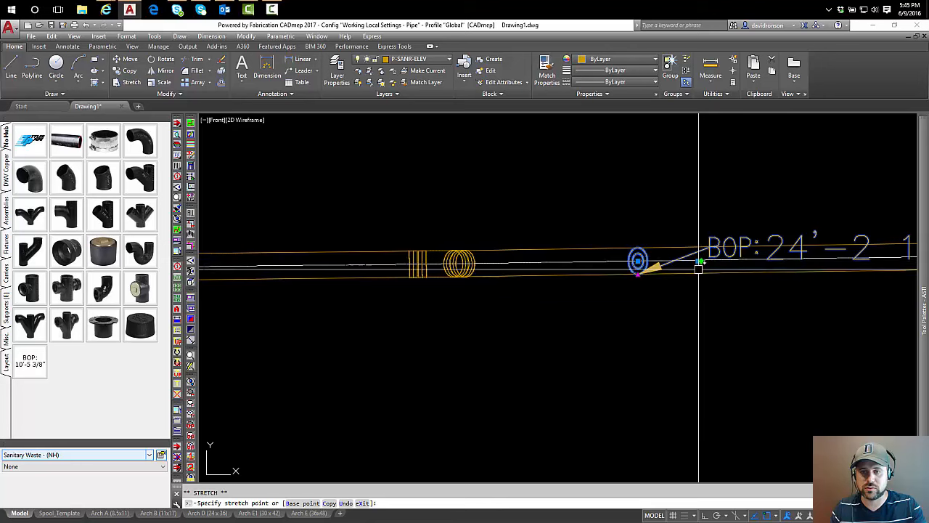
{"action": "left_click", "coordinate": [687, 332]}
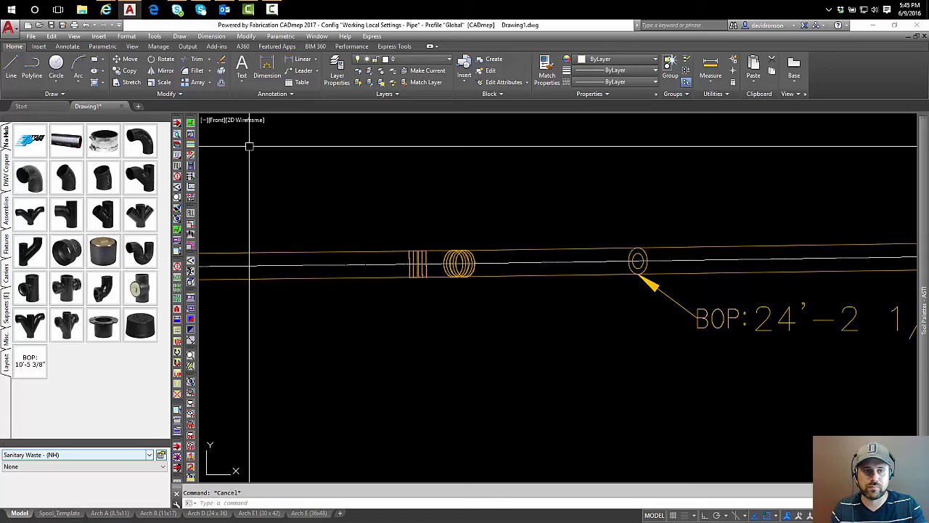
Step: Return the drawing to the Top view and fit the whole piping layout with its grid lines in view
{"action": "left_click", "coordinate": [218, 120]}
{"action": "left_click", "coordinate": [234, 143]}
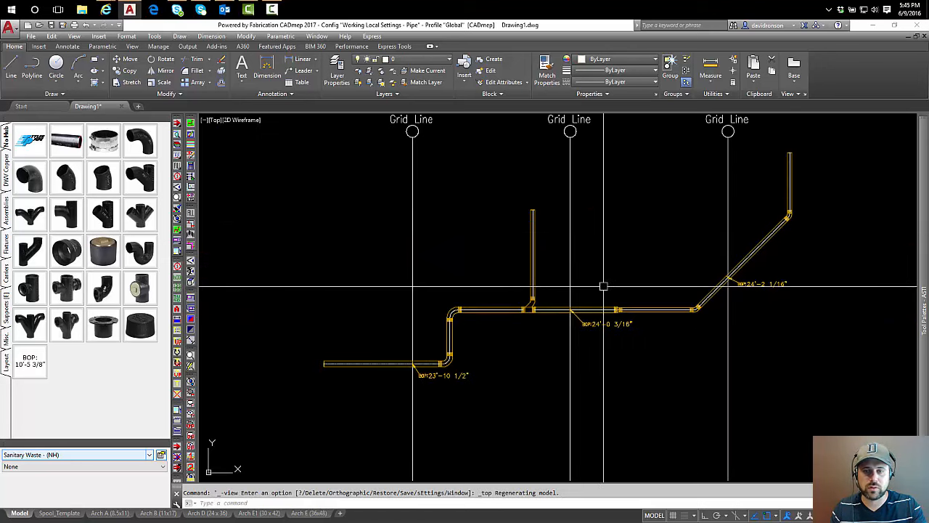
{"action": "mouse_move", "coordinate": [602, 284]}
{"action": "middle_mouse_down"}
{"action": "mouse_move", "coordinate": [540, 193]}
{"action": "mouse_move", "coordinate": [568, 270]}
{"action": "middle_mouse_up"}
{"action": "middle_click", "coordinate": [544, 185]}
{"action": "middle_click", "coordinate": [544, 185]}
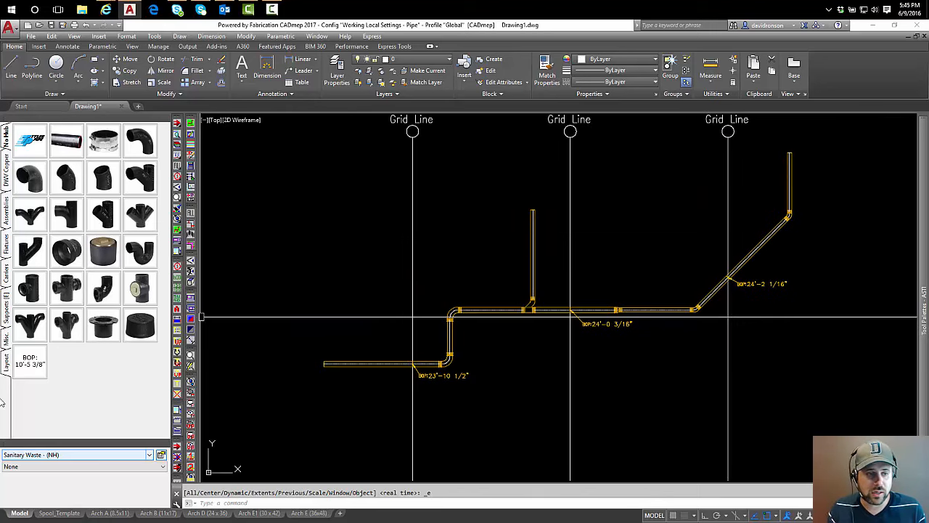
Step: Examine the DWV No Hub and DWV Copper item files linked to the palette's elevation marker button
{"action": "right_click", "coordinate": [36, 366]}
{"action": "mouse_move", "coordinate": [67, 386]}
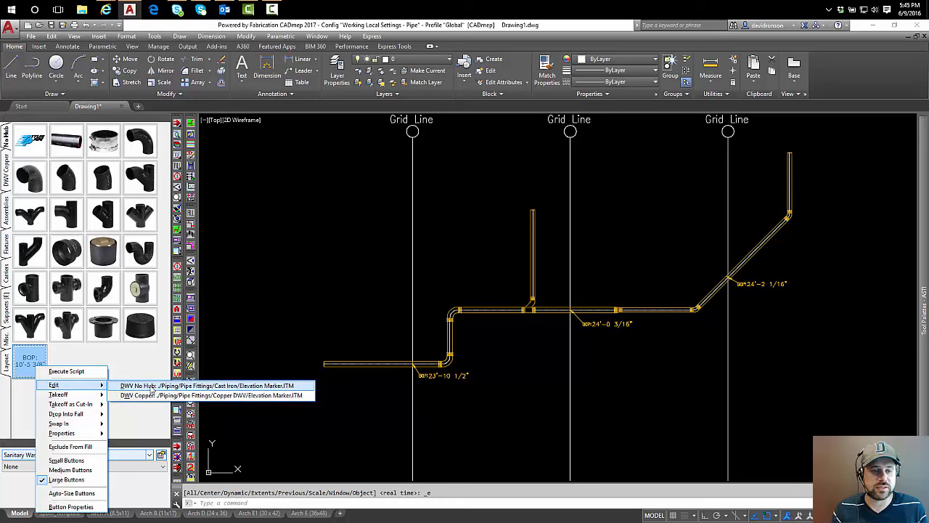
{"action": "left_click", "coordinate": [153, 386]}
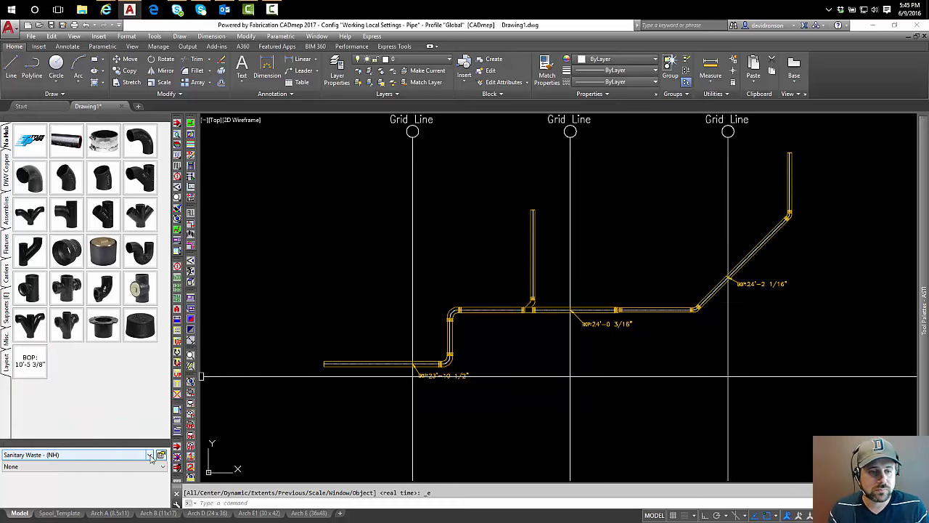
{"action": "right_click", "coordinate": [36, 366]}
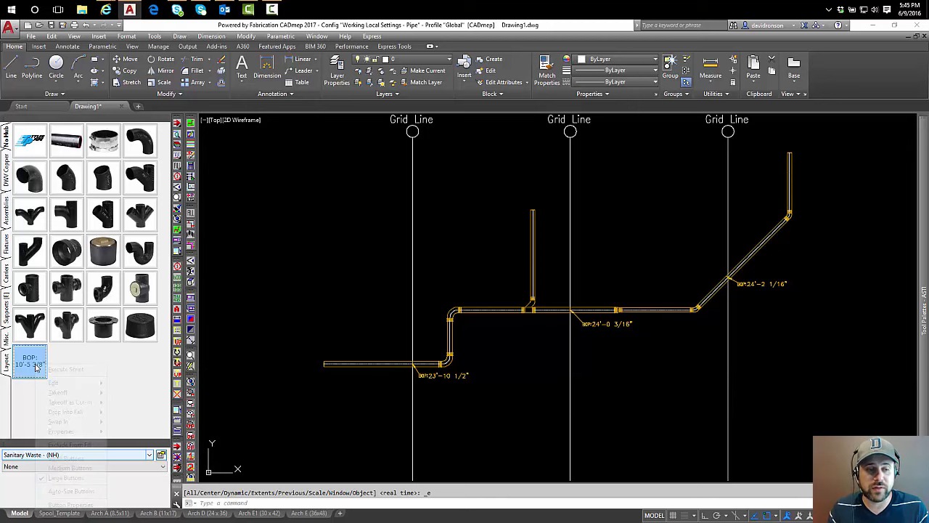
Step: Open the Sanitary Waste - (NH) service template for editing and inspect the DWV No Hub size condition
{"action": "left_click", "coordinate": [162, 456]}
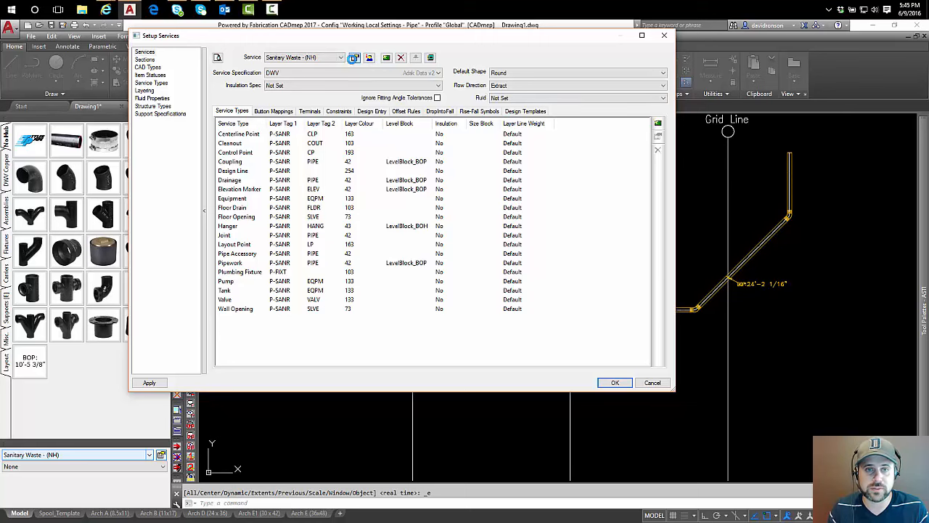
{"action": "left_click", "coordinate": [353, 58]}
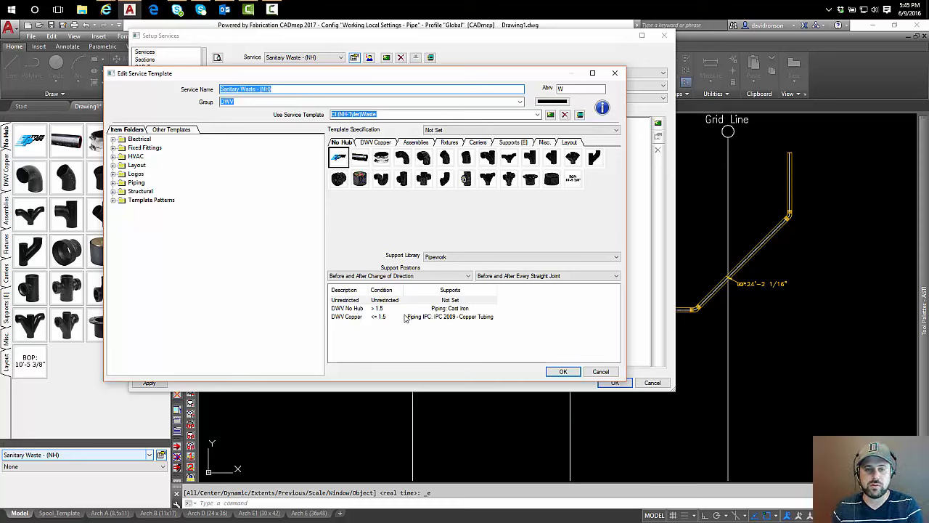
{"action": "left_click", "coordinate": [353, 311]}
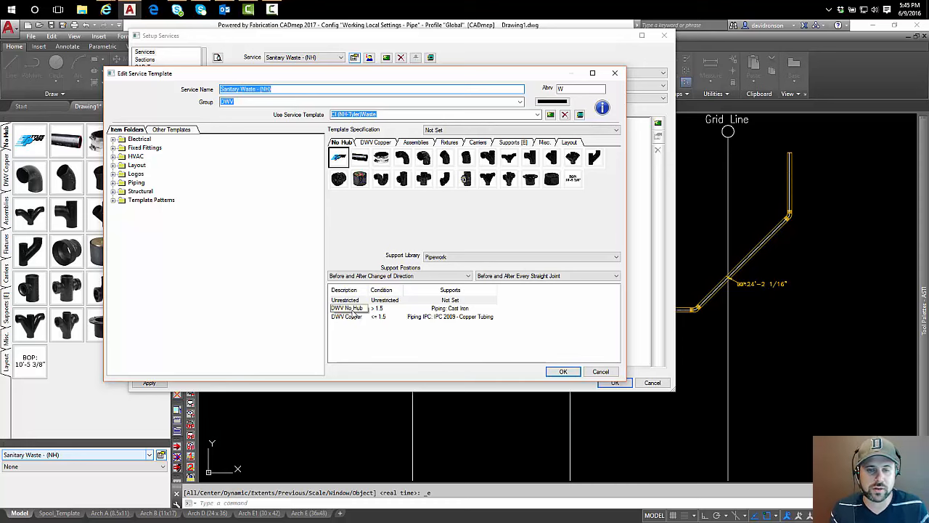
Step: Review the Elevation Marker button's cast iron and copper item entries with their size limits, and close the template without saving
{"action": "right_click", "coordinate": [573, 178]}
{"action": "left_click", "coordinate": [601, 274]}
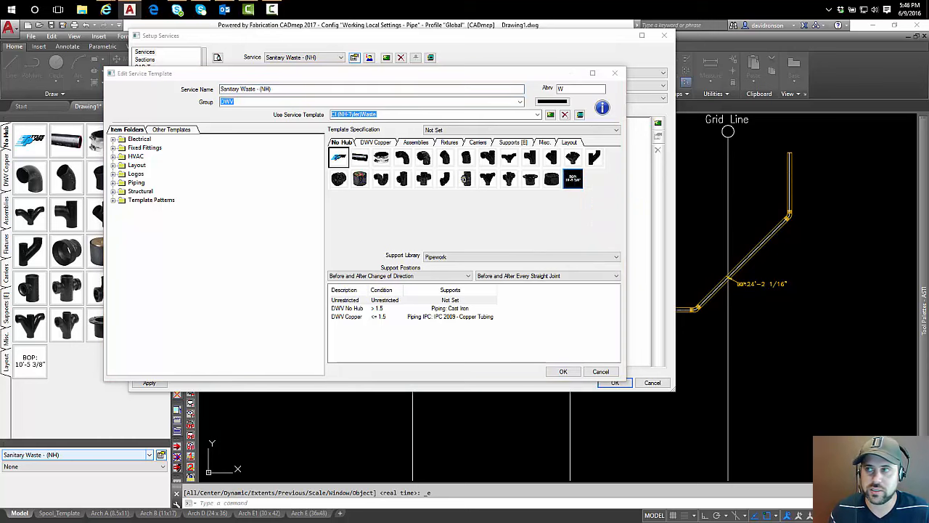
{"action": "left_click_drag", "start_coordinate": [573, 141], "coordinate": [274, 144]}
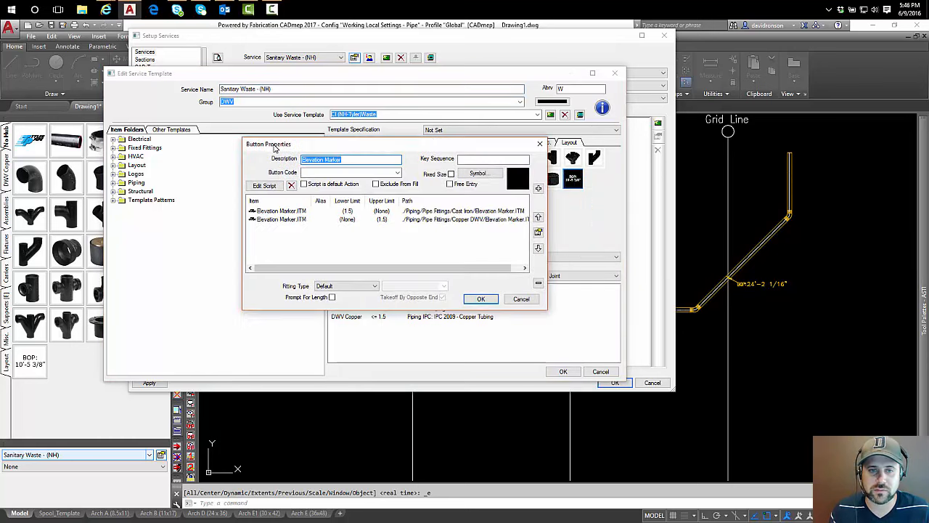
{"action": "left_click", "coordinate": [352, 211]}
{"action": "left_click", "coordinate": [356, 221]}
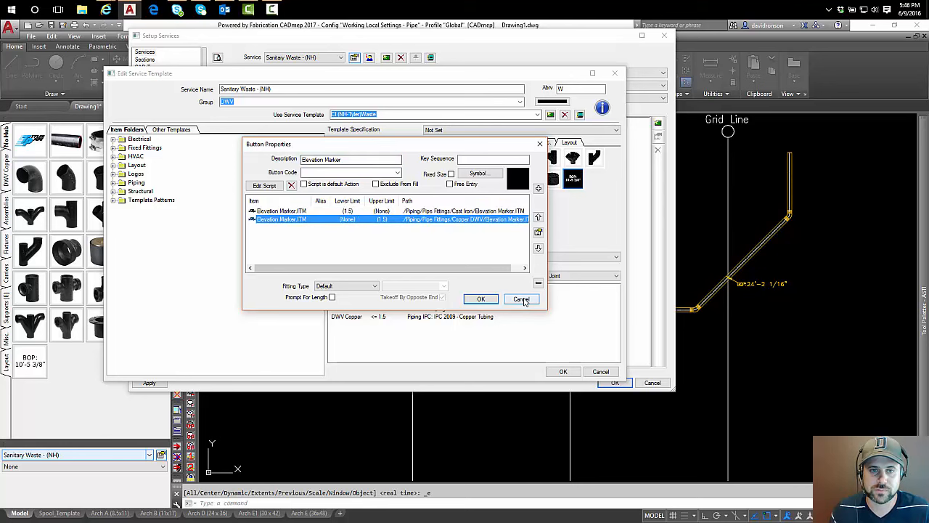
{"action": "left_click", "coordinate": [523, 299]}
{"action": "left_click", "coordinate": [601, 371]}
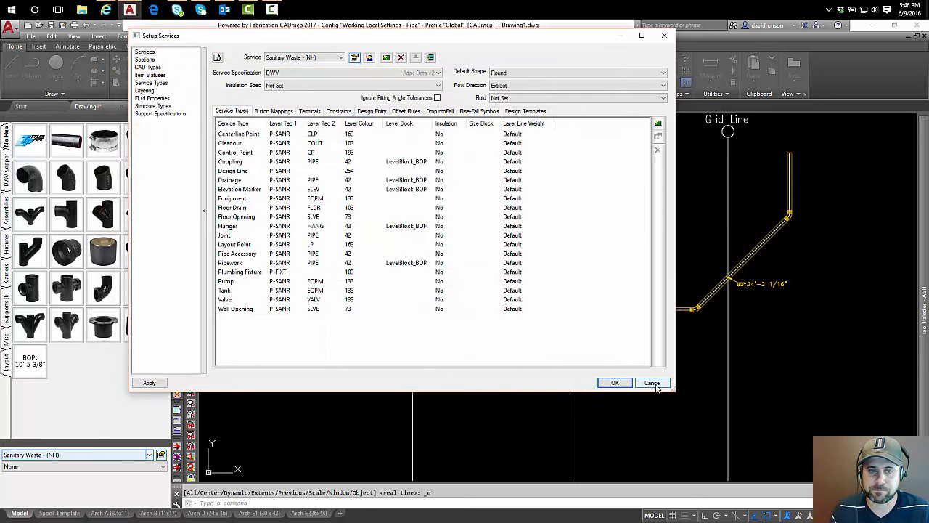
Step: Compare the level blocks assigned to the Elevation Marker and Pipework service types, and leave the service setup without saving
{"action": "left_click_drag", "start_coordinate": [341, 41], "coordinate": [391, 88]}
{"action": "left_click", "coordinate": [296, 236]}
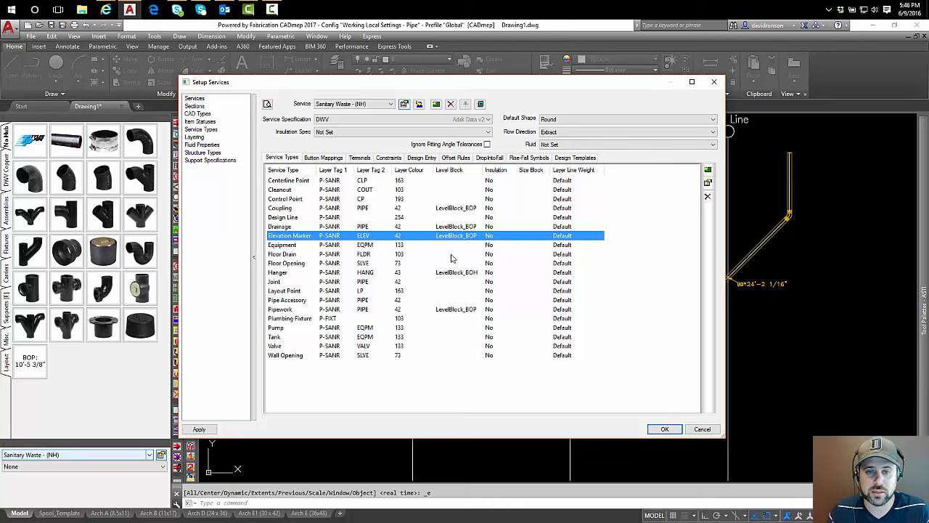
{"action": "left_click", "coordinate": [453, 310]}
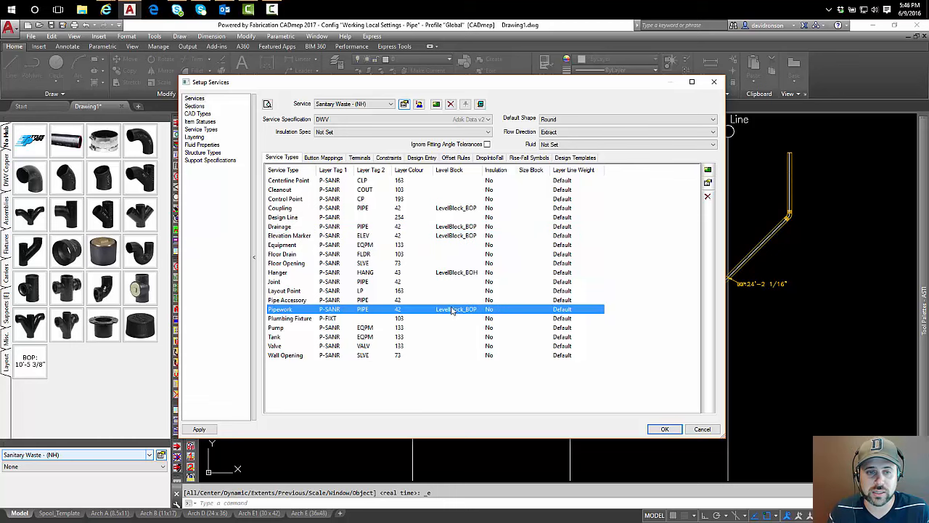
{"action": "left_click", "coordinate": [456, 236]}
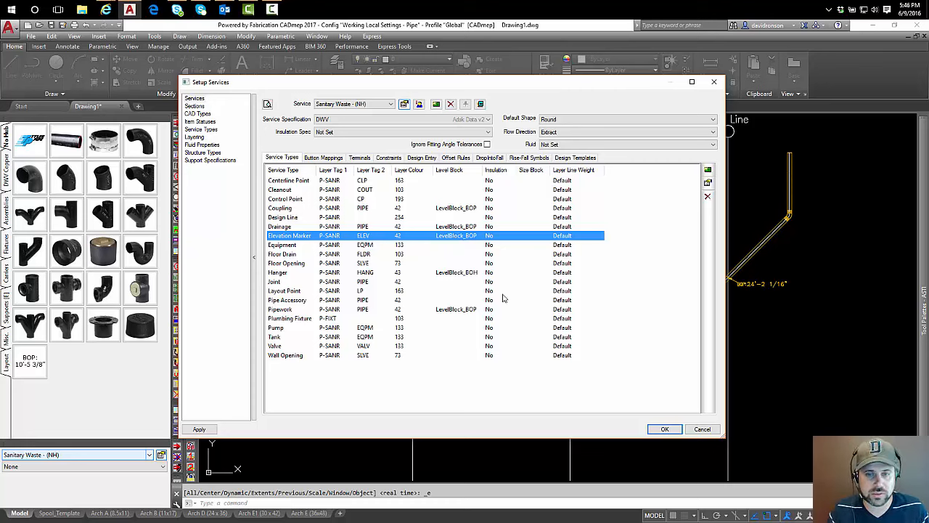
{"action": "left_click", "coordinate": [702, 429]}
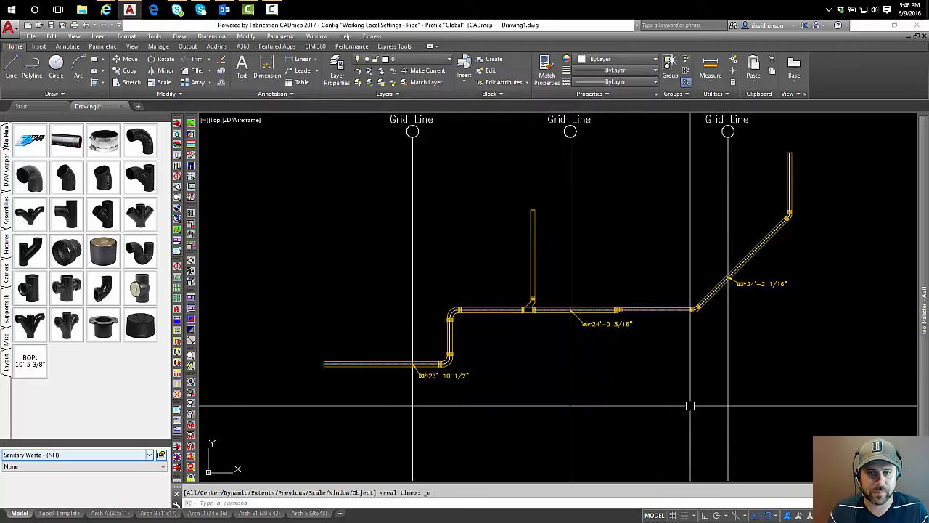